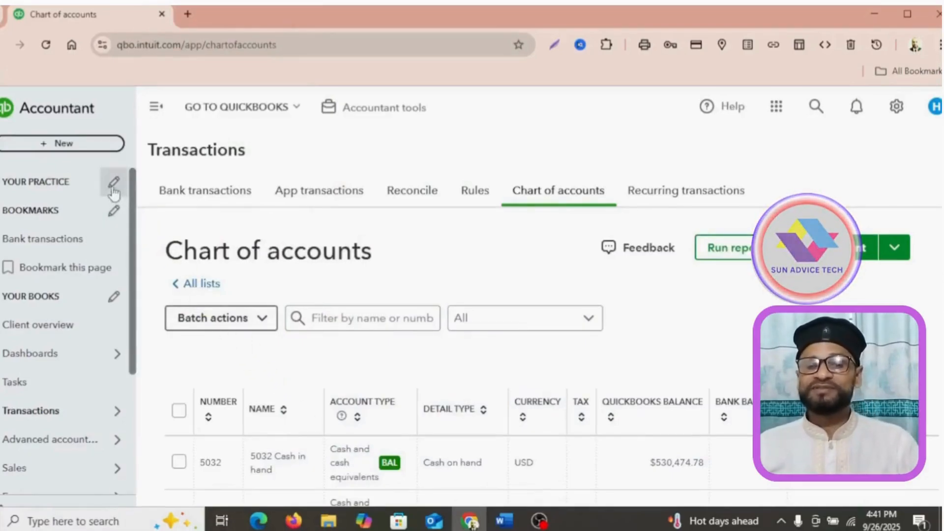
Start a new refund receipt and copy the customer's name from the Cash Sale Refund Invoice PDF in Firefox
{"action": "left_click", "coordinate": [58, 146]}
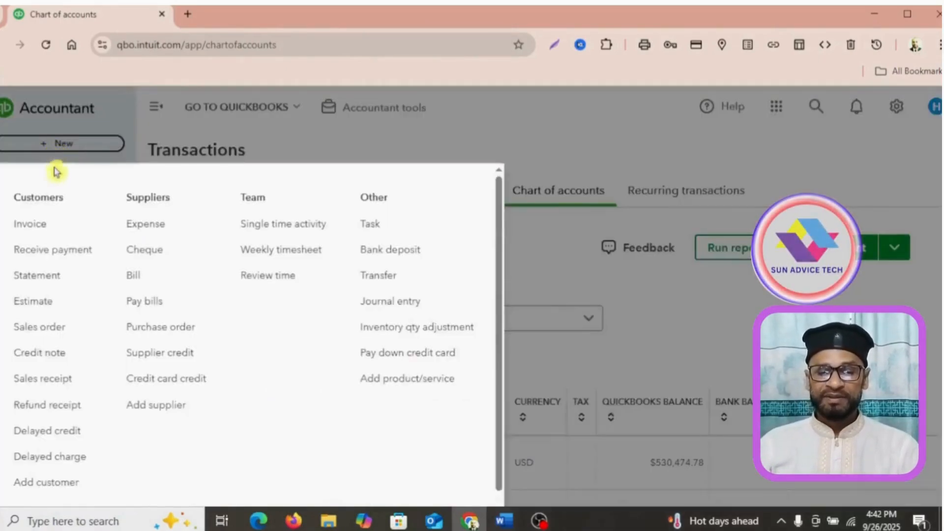
{"action": "left_click", "coordinate": [63, 414]}
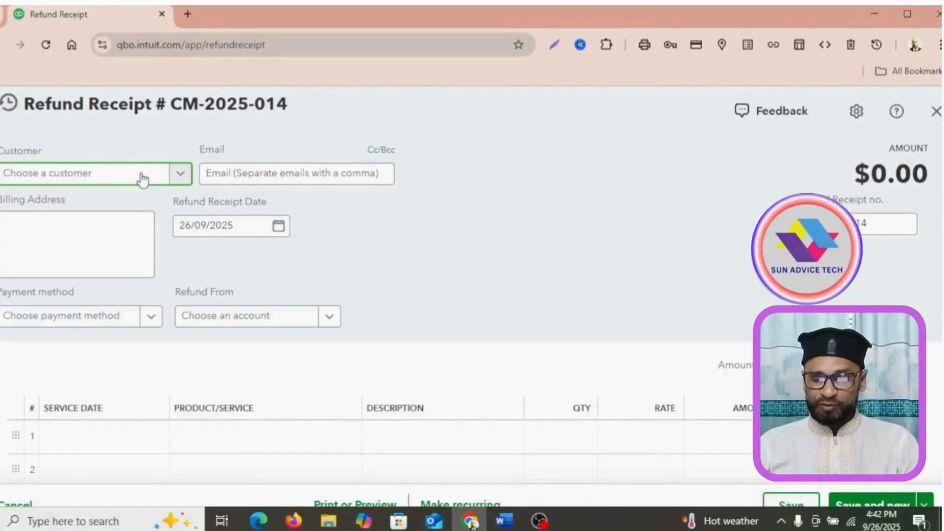
{"action": "left_click", "coordinate": [295, 523]}
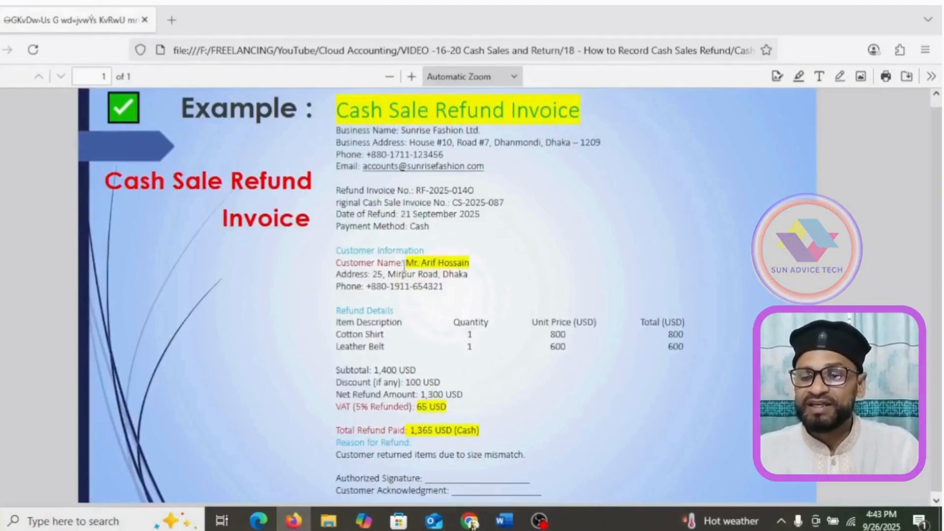
{"action": "left_click_drag", "start_coordinate": [413, 264], "coordinate": [459, 269]}
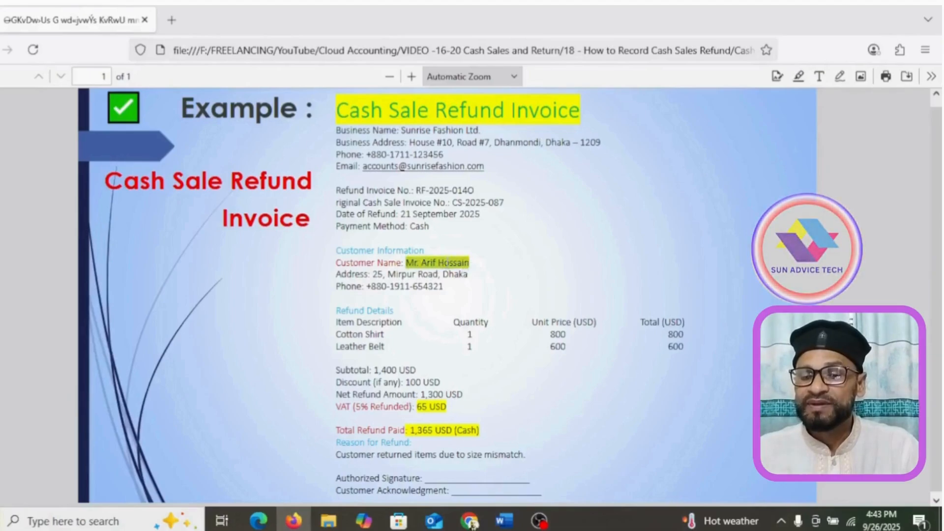
{"action": "right_click", "coordinate": [463, 265]}
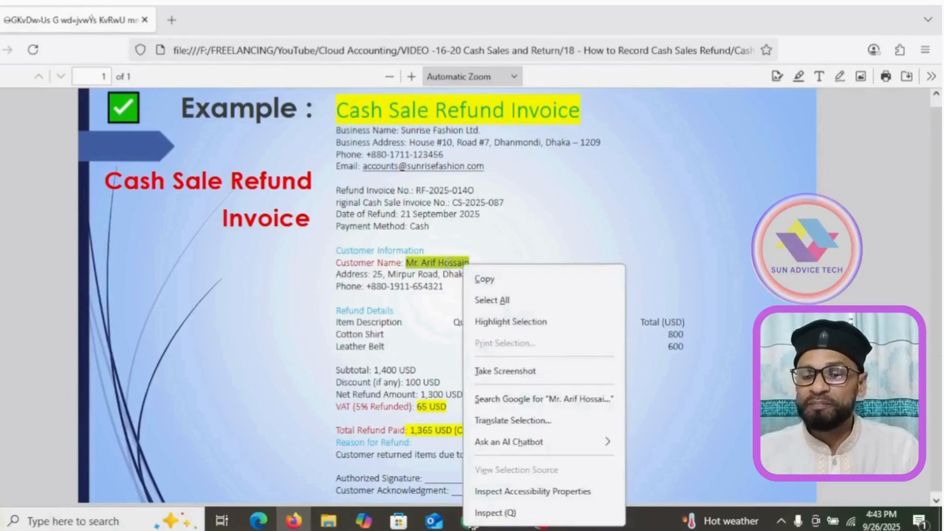
{"action": "left_click", "coordinate": [479, 287]}
Return to QuickBooks in Chrome, paste the copied name as the refund receipt's customer and choose the matching existing customer
{"action": "left_click", "coordinate": [470, 520]}
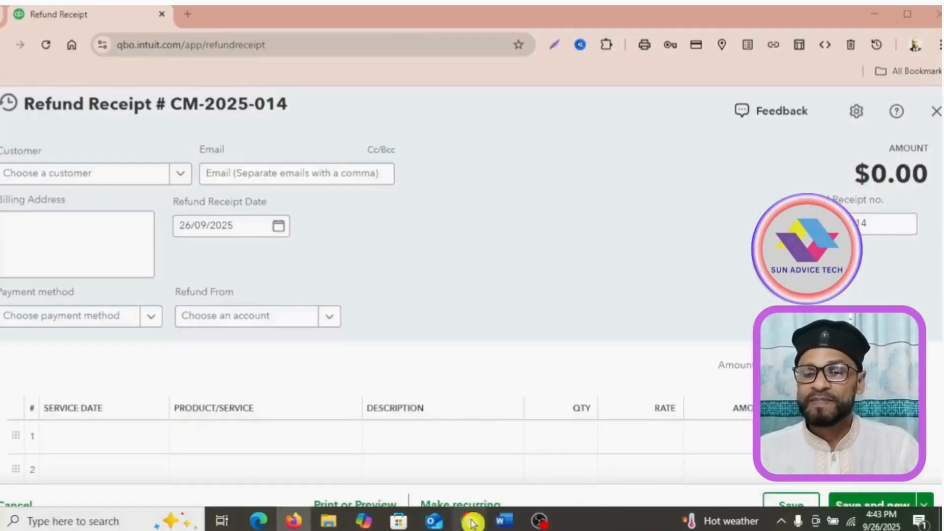
{"action": "left_click", "coordinate": [20, 174]}
{"action": "right_click", "coordinate": [19, 174]}
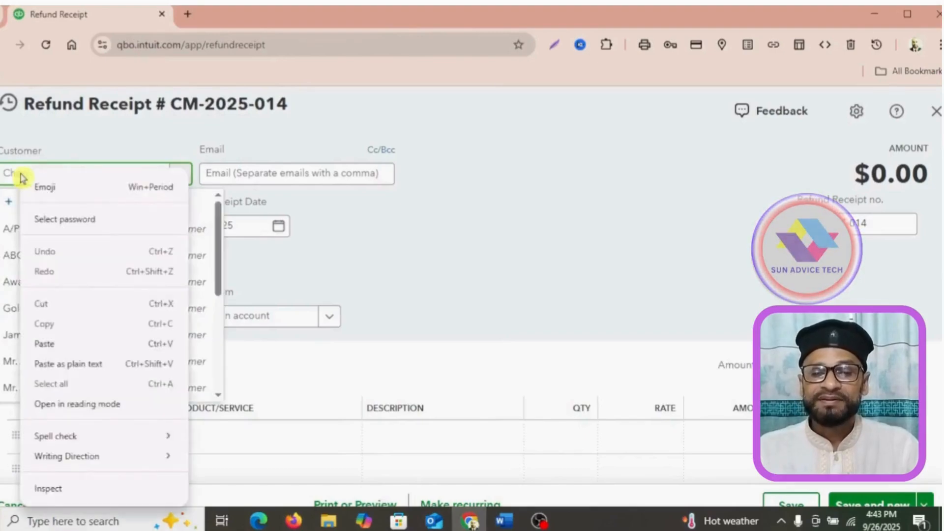
{"action": "left_click", "coordinate": [49, 346]}
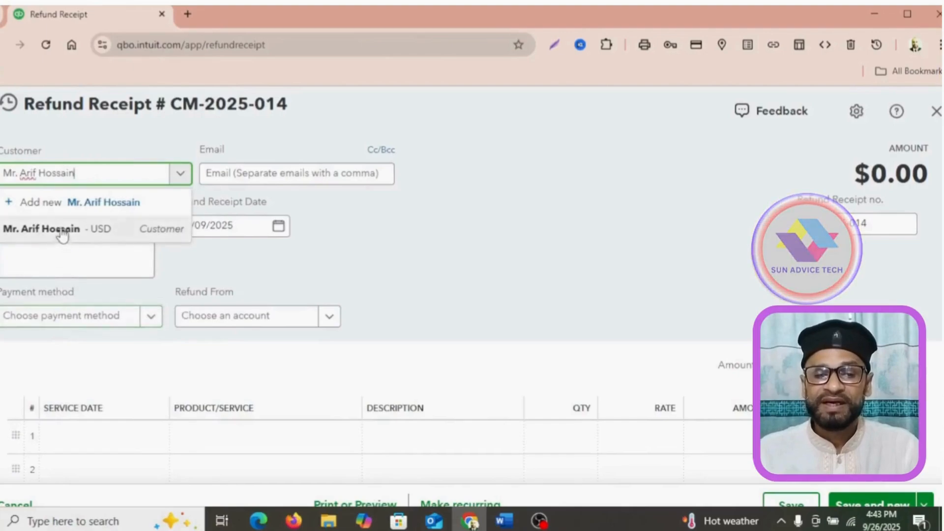
{"action": "left_click", "coordinate": [61, 229]}
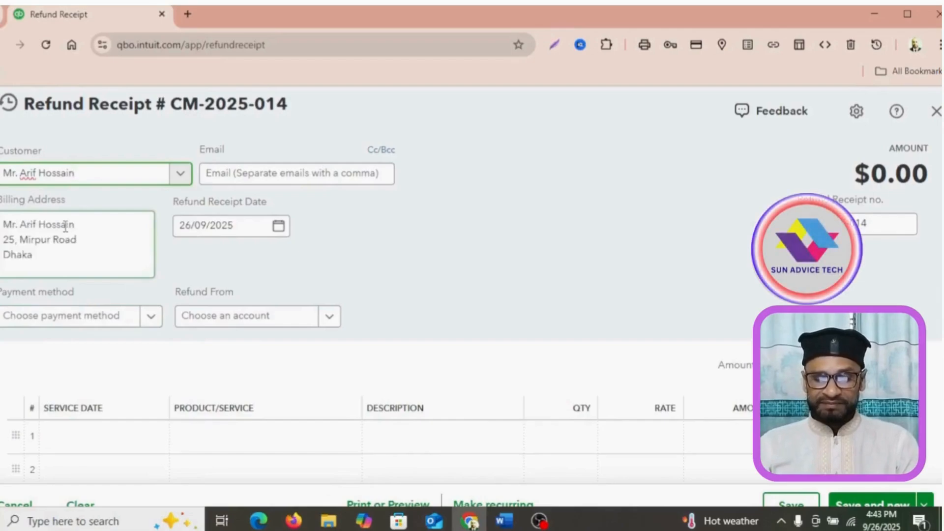
{"action": "left_click", "coordinate": [278, 177]}
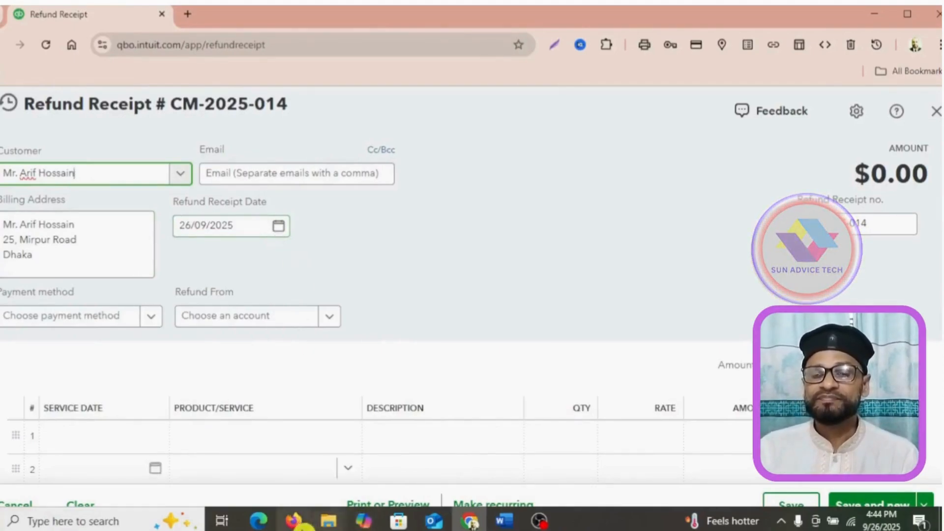
Look up the refund date in the PDF invoice and set the refund receipt date to 21/09/2025
{"action": "left_click", "coordinate": [296, 525]}
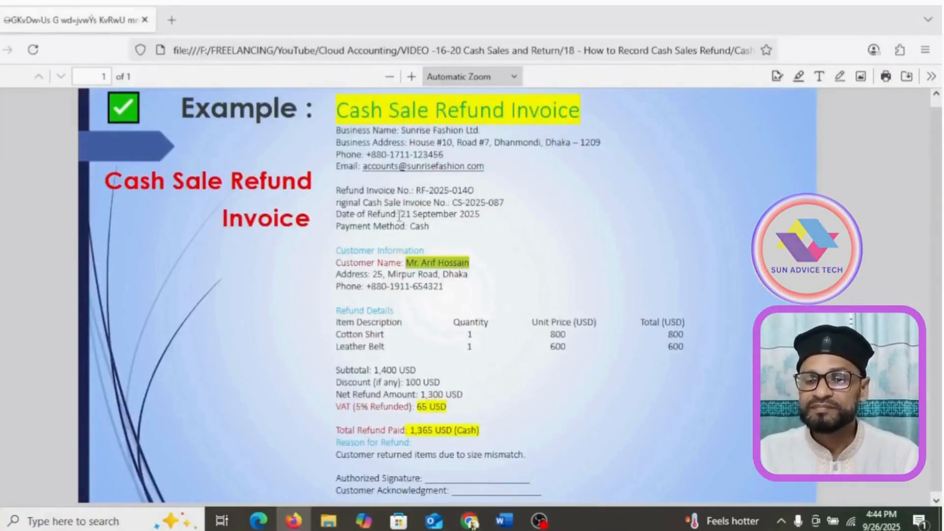
{"action": "left_click_drag", "start_coordinate": [399, 215], "coordinate": [472, 214]}
{"action": "key", "text": "alt+Tab"}
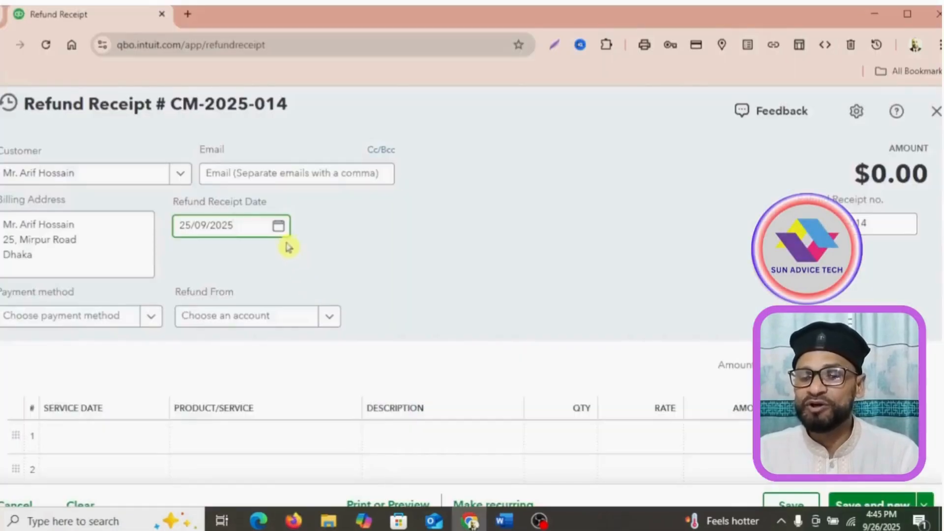
{"action": "left_click", "coordinate": [279, 227]}
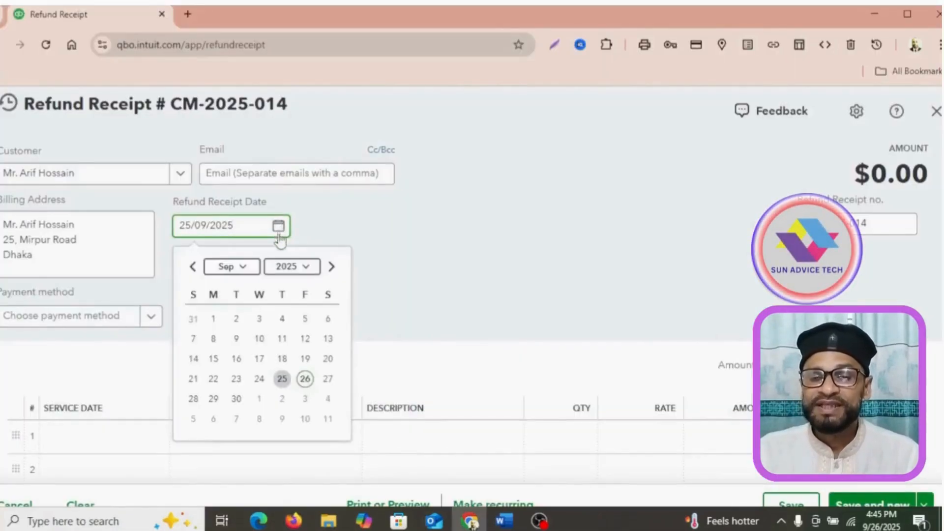
{"action": "left_click", "coordinate": [193, 379]}
Check the payment details in the PDF invoice, then set the payment method to Cash and refund from 5032 Cash in hand
{"action": "key", "text": "alt+Tab"}
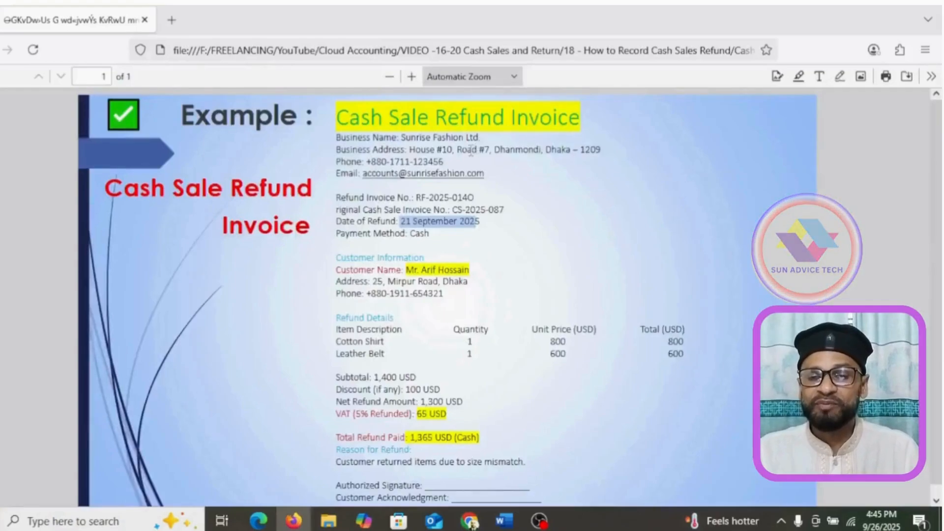
{"action": "scroll", "coordinate": [423, 227], "scroll_direction": "down", "scroll_amount": 1}
{"action": "mouse_move", "coordinate": [469, 524]}
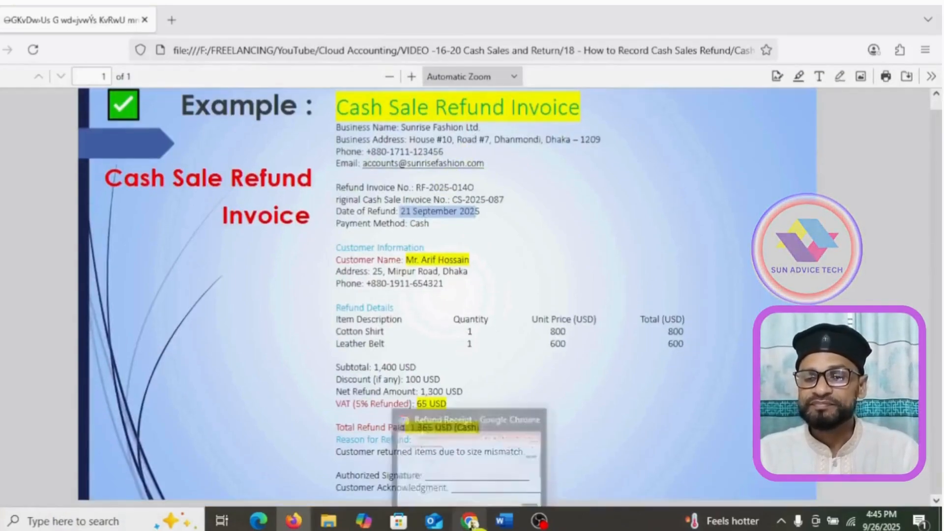
{"action": "left_click", "coordinate": [469, 524]}
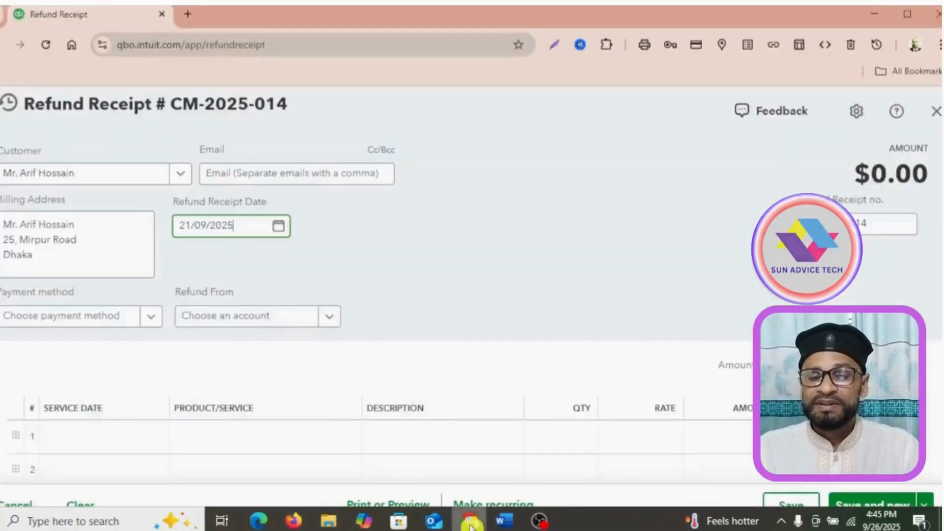
{"action": "left_click", "coordinate": [150, 321]}
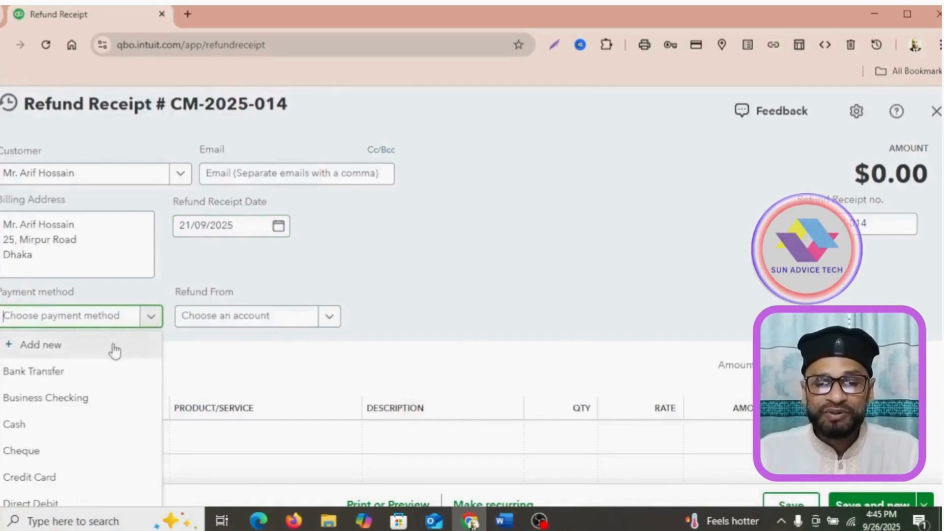
{"action": "left_click", "coordinate": [57, 425]}
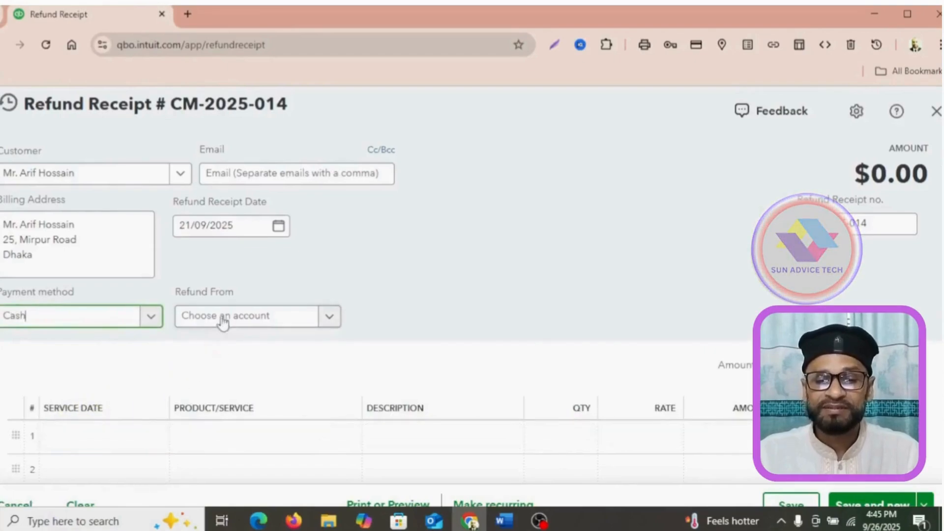
{"action": "left_click", "coordinate": [329, 317]}
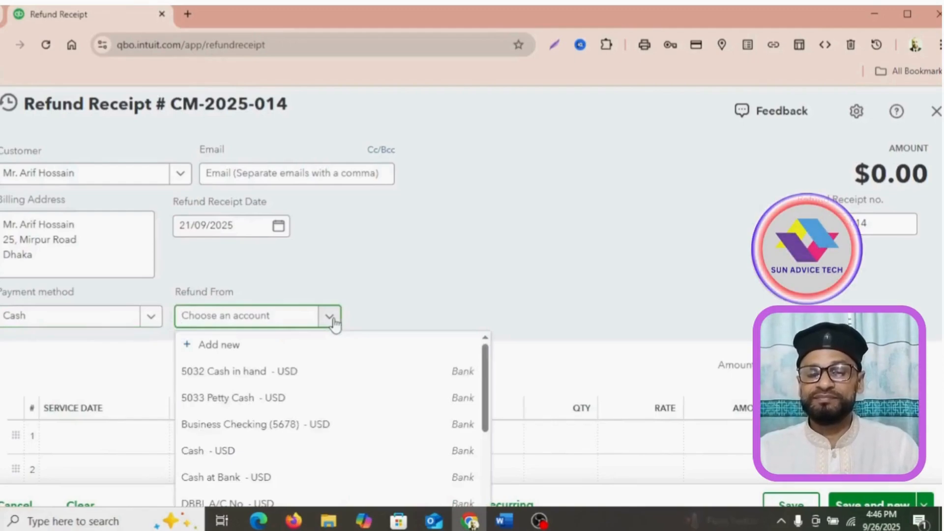
{"action": "left_click", "coordinate": [275, 375]}
Recheck the refund date in the PDF invoice and set the first line's service date to 21/09/2025
{"action": "scroll", "coordinate": [273, 375], "scroll_direction": "down", "scroll_amount": 3}
{"action": "left_click", "coordinate": [146, 292]}
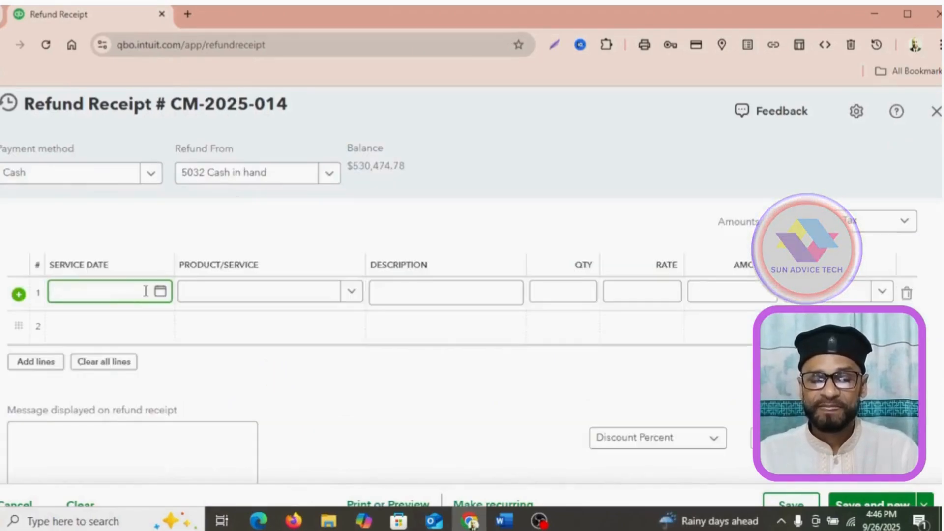
{"action": "left_click", "coordinate": [160, 293]}
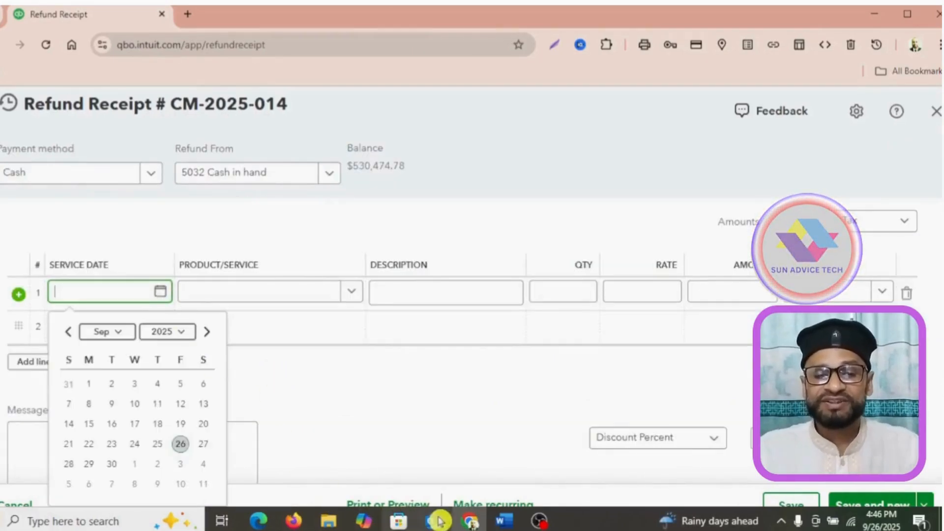
{"action": "left_click", "coordinate": [294, 520]}
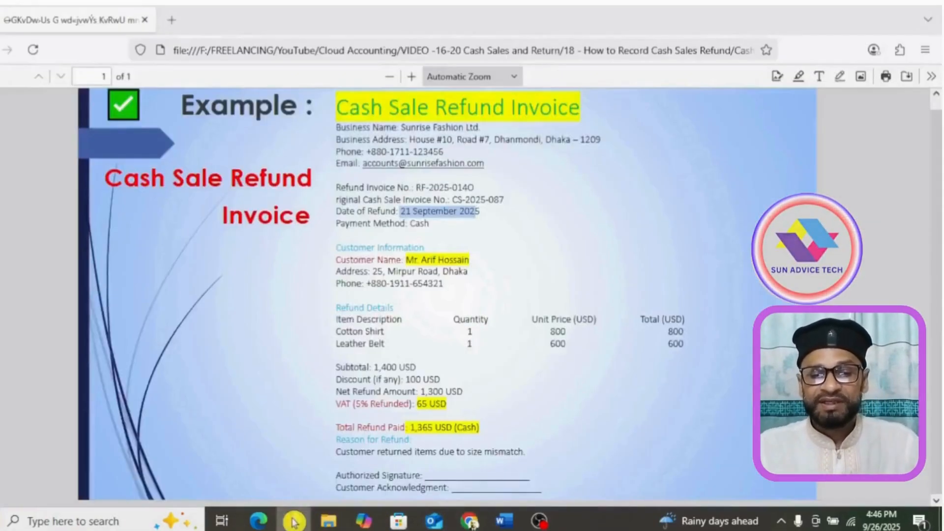
{"action": "left_click", "coordinate": [468, 524]}
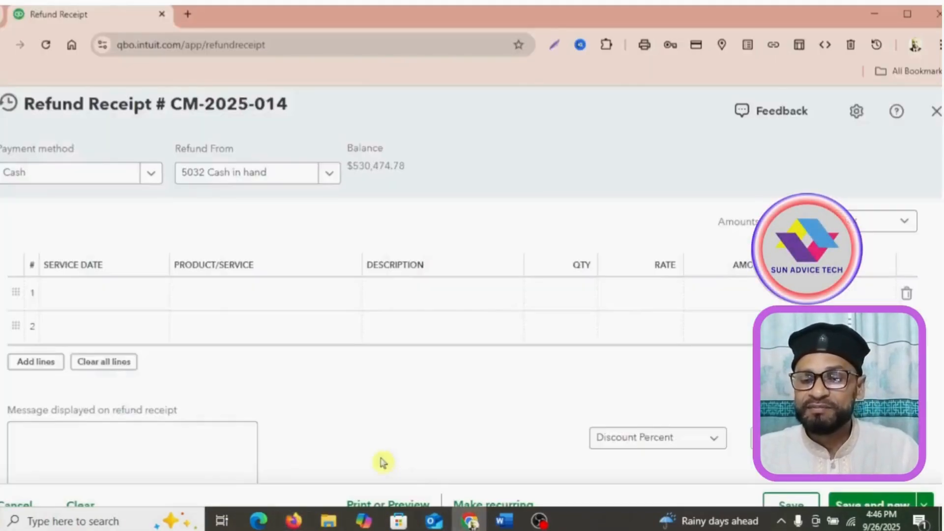
{"action": "left_click", "coordinate": [160, 293]}
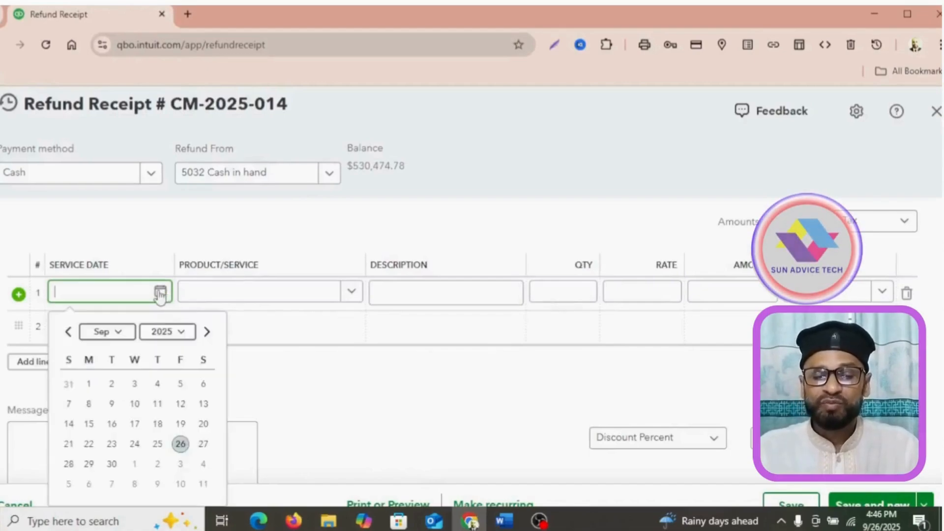
{"action": "left_click", "coordinate": [68, 444]}
{"action": "key", "text": "Tab"}
Copy the item name Cotton Shirt from the PDF invoice and choose the Cotton Shirt product without an SKU for the first line
{"action": "left_click", "coordinate": [293, 520]}
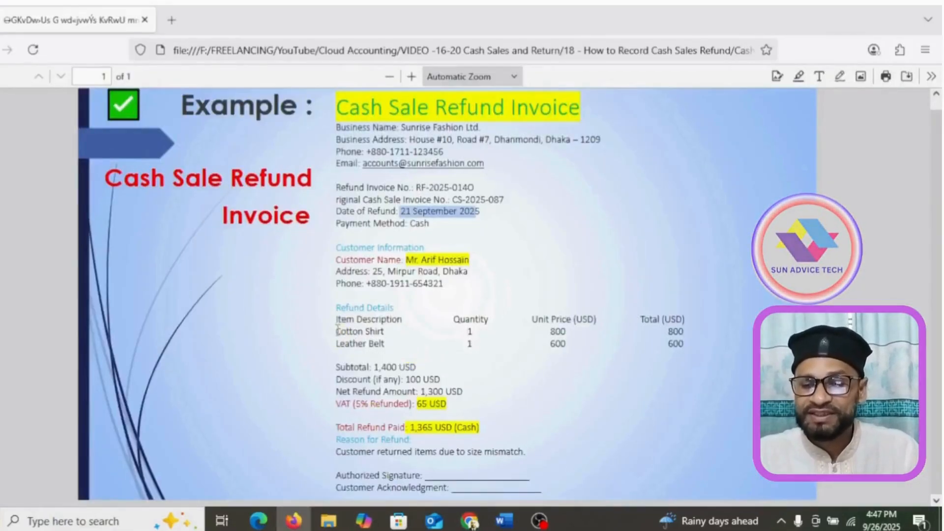
{"action": "left_click_drag", "start_coordinate": [338, 331], "coordinate": [385, 331]}
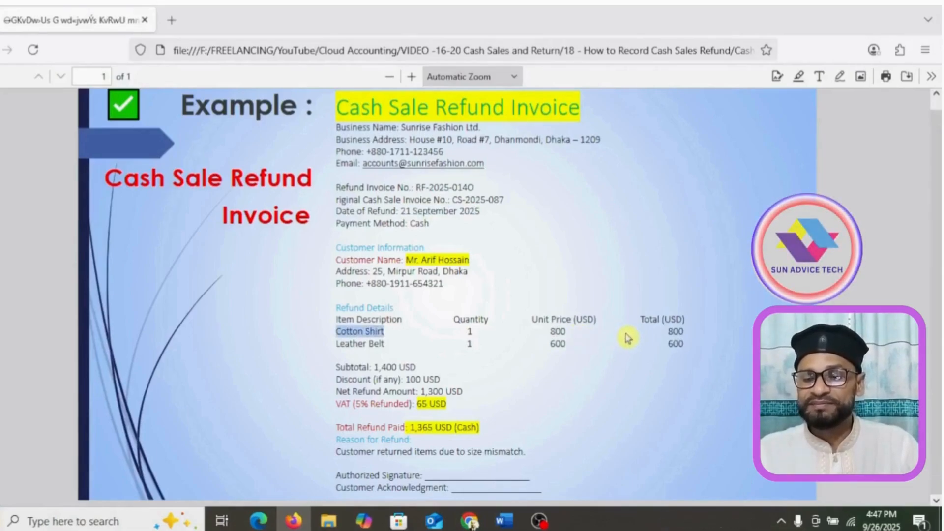
{"action": "right_click", "coordinate": [375, 324]}
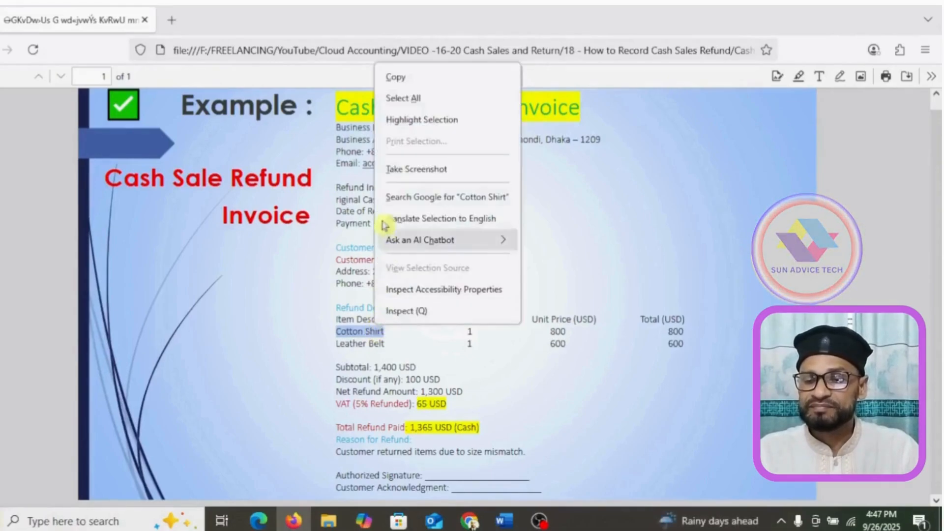
{"action": "left_click", "coordinate": [381, 78]}
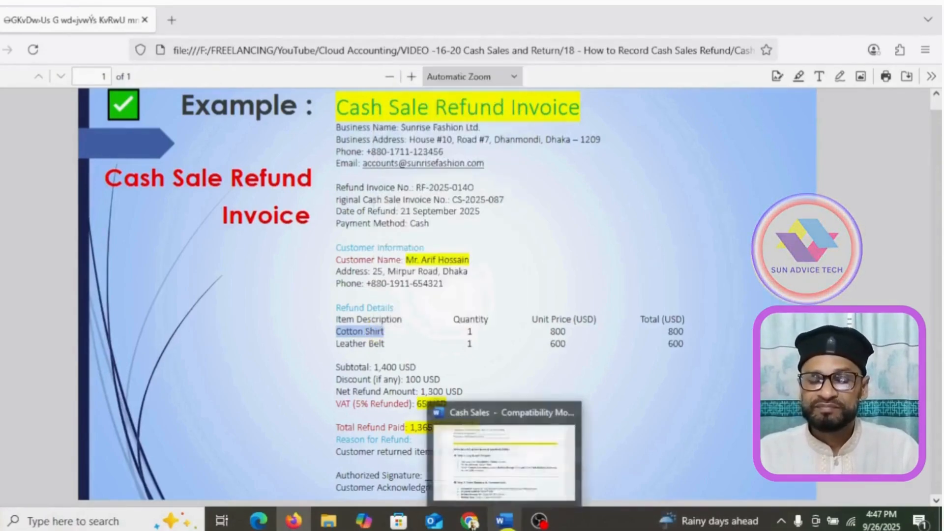
{"action": "left_click", "coordinate": [473, 524]}
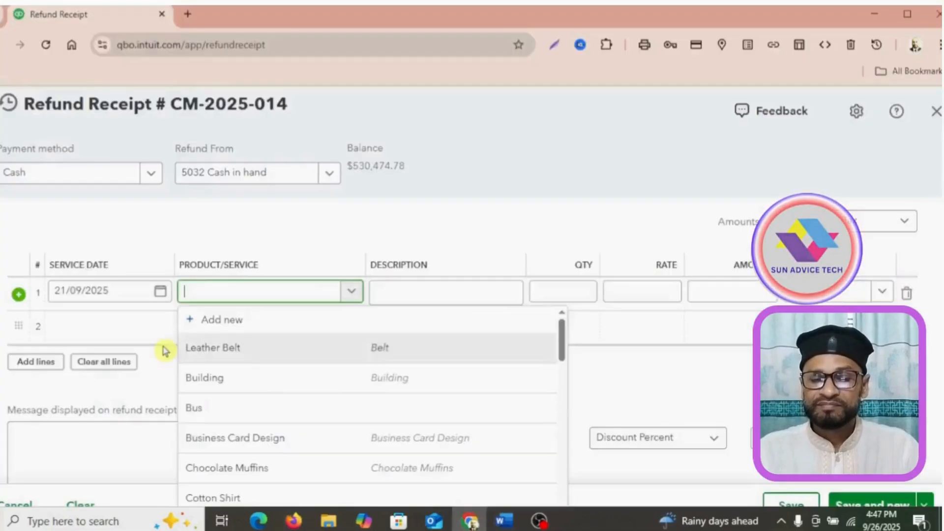
{"action": "right_click", "coordinate": [199, 293]}
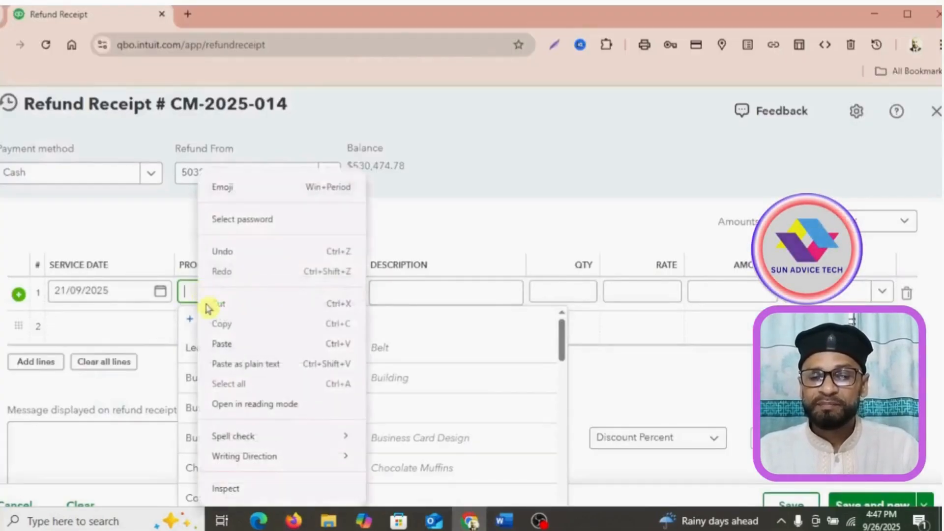
{"action": "left_click", "coordinate": [229, 348]}
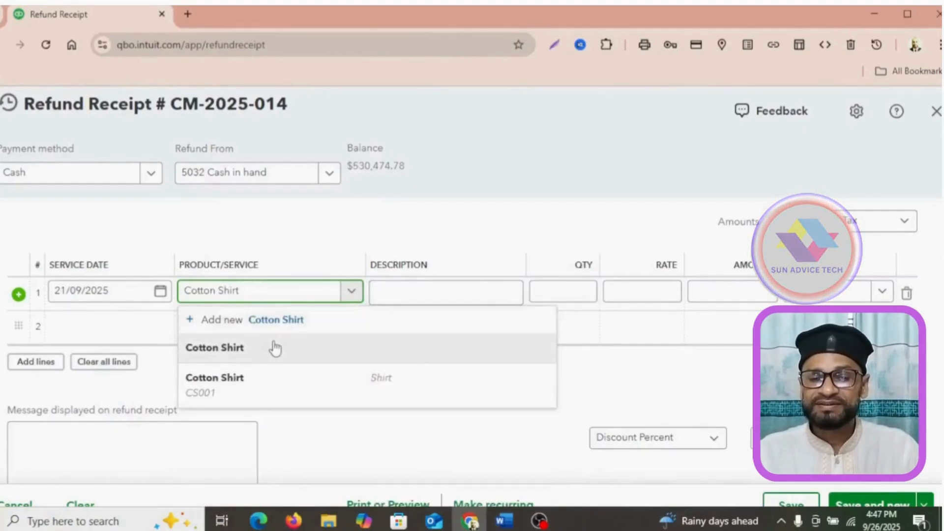
{"action": "left_click", "coordinate": [226, 350]}
Enter "Sale - Cotton Shirt x 1" as the description of the Cotton Shirt line
{"action": "left_click", "coordinate": [400, 292]}
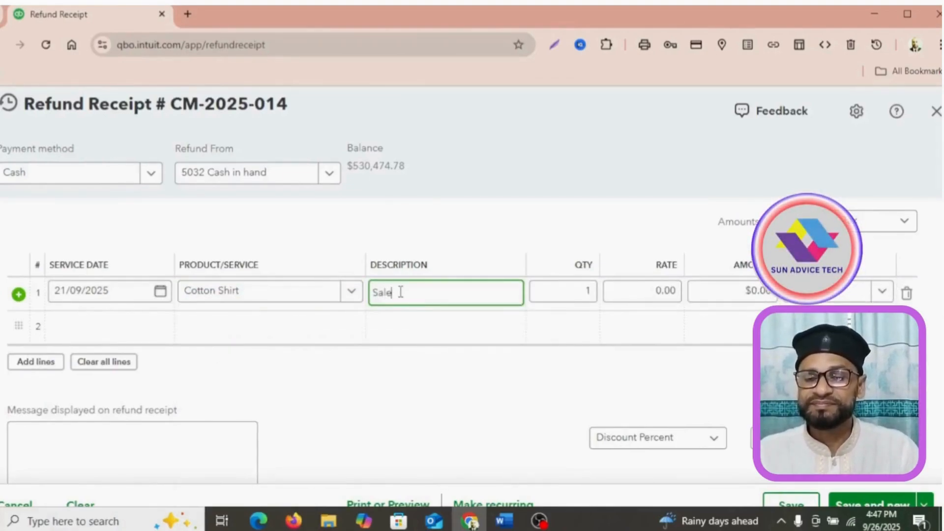
{"action": "type", "text": "Sale"}
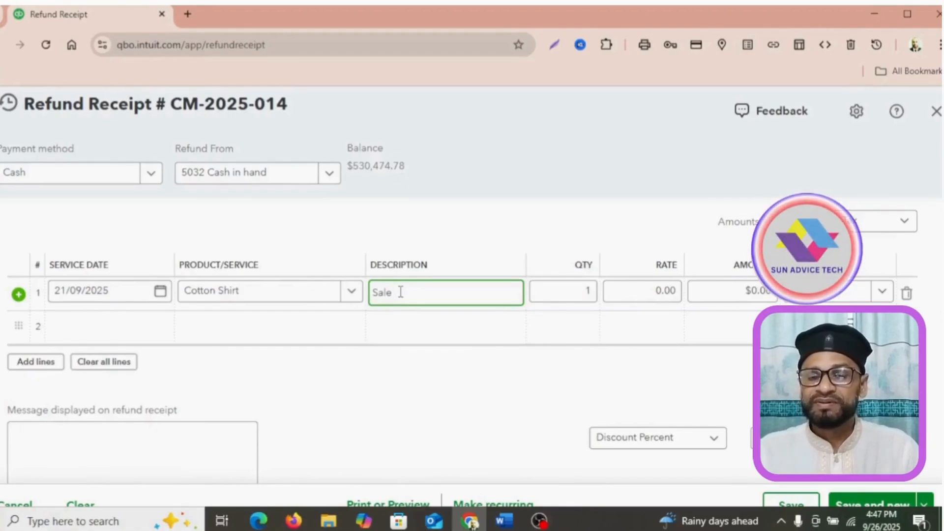
{"action": "type", "text": " - Cotton Shirt x"}
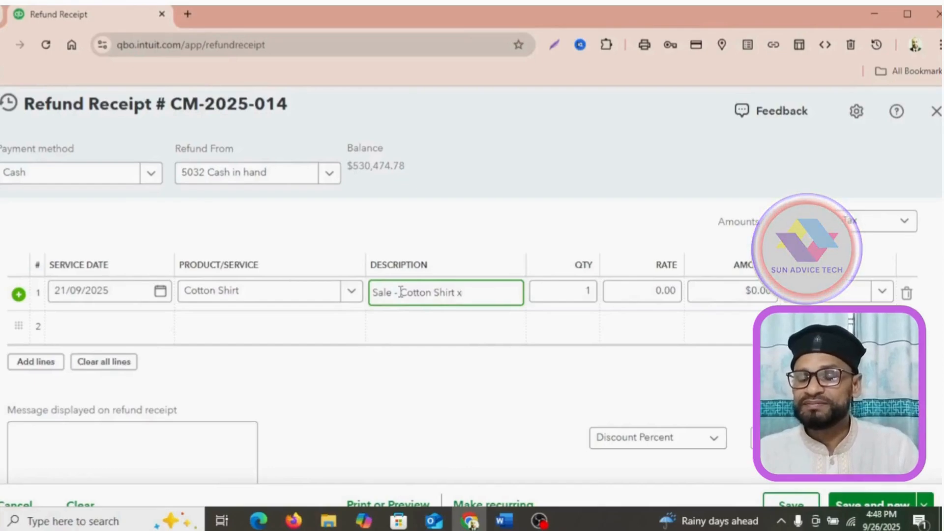
{"action": "type", "text": " 1"}
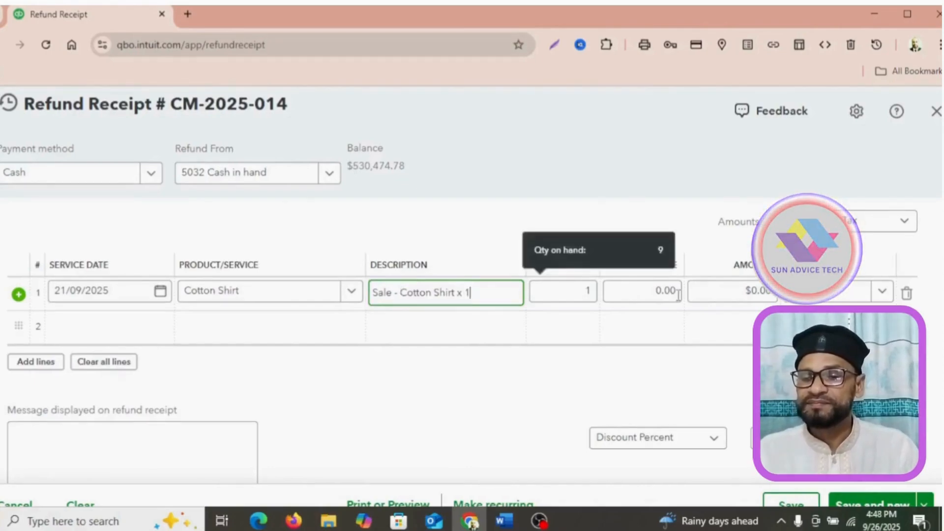
Set the rate of the Cotton Shirt line to 800.00
{"action": "left_click", "coordinate": [640, 290]}
{"action": "left_click", "coordinate": [640, 289]}
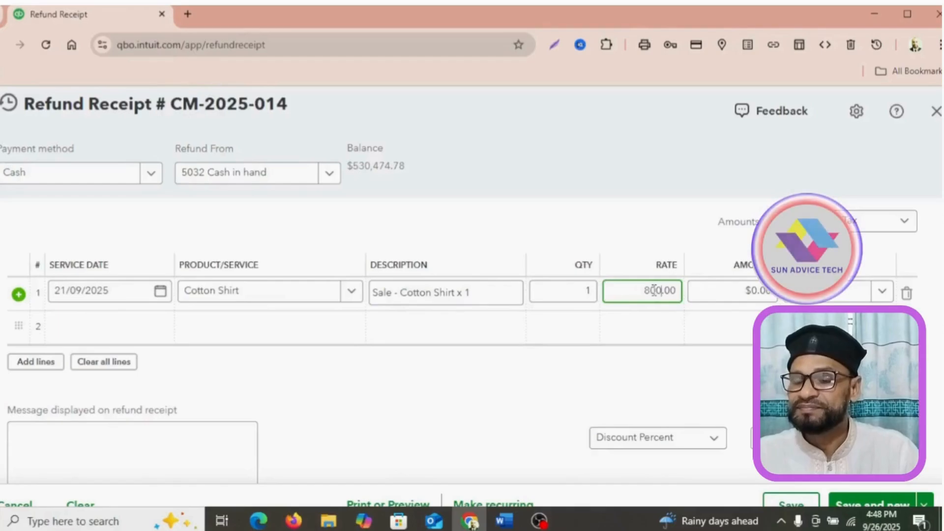
{"action": "key", "text": "BackSpace"}
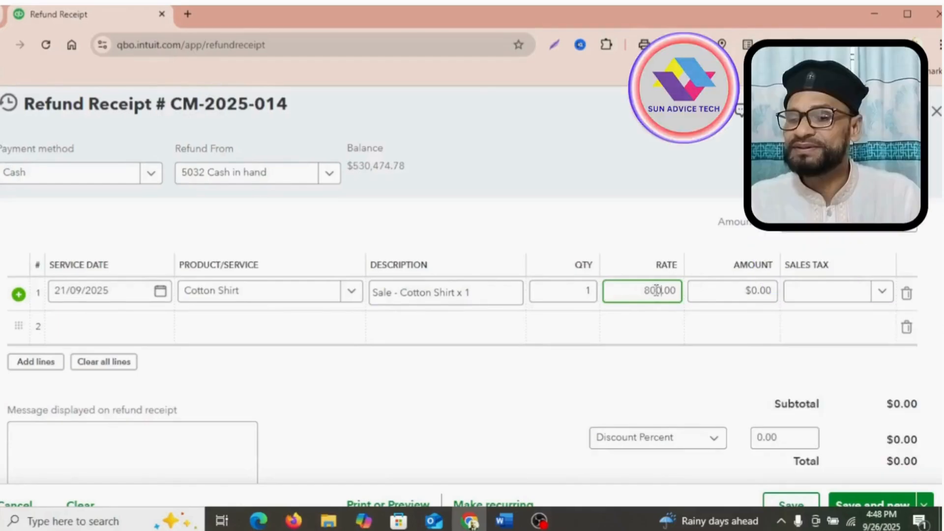
{"action": "left_click", "coordinate": [677, 251]}
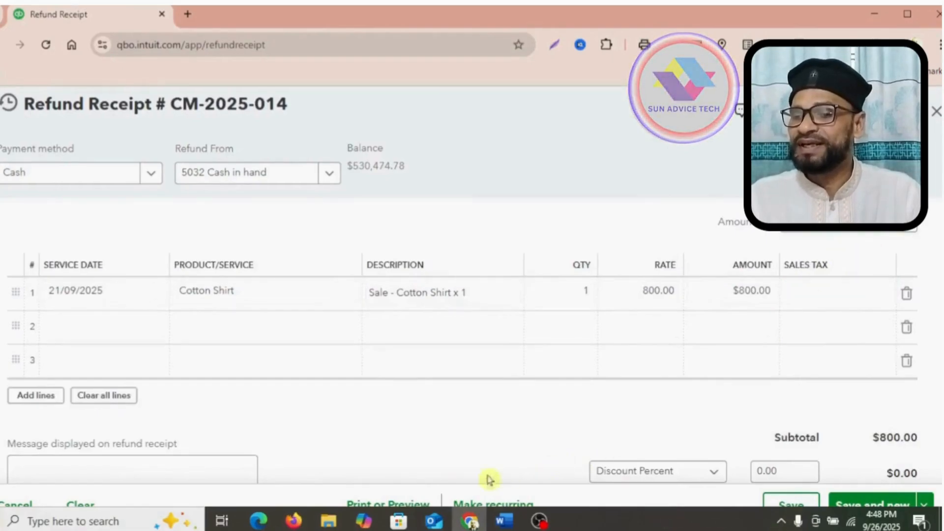
Check the VAT rate in the PDF invoice and apply 5% VAT (5%) as the Cotton Shirt line's sales tax
{"action": "left_click", "coordinate": [293, 521]}
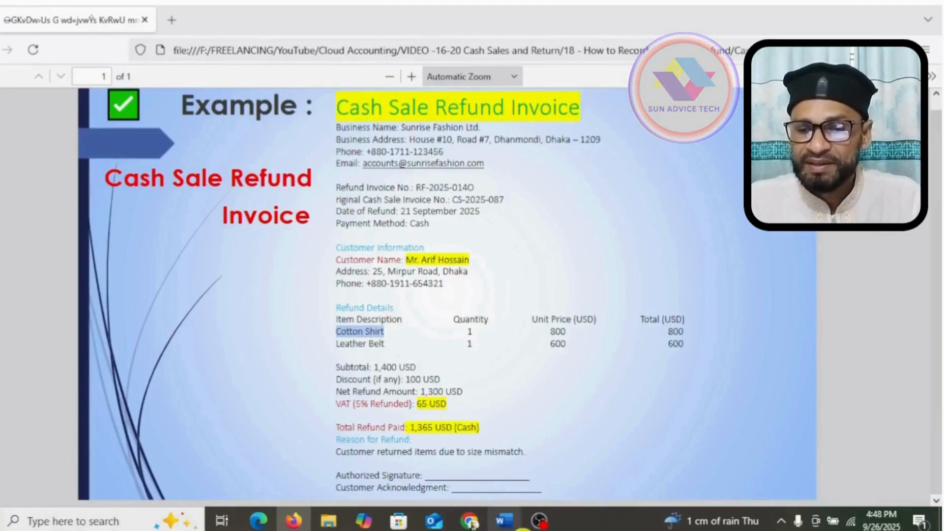
{"action": "left_click", "coordinate": [481, 521]}
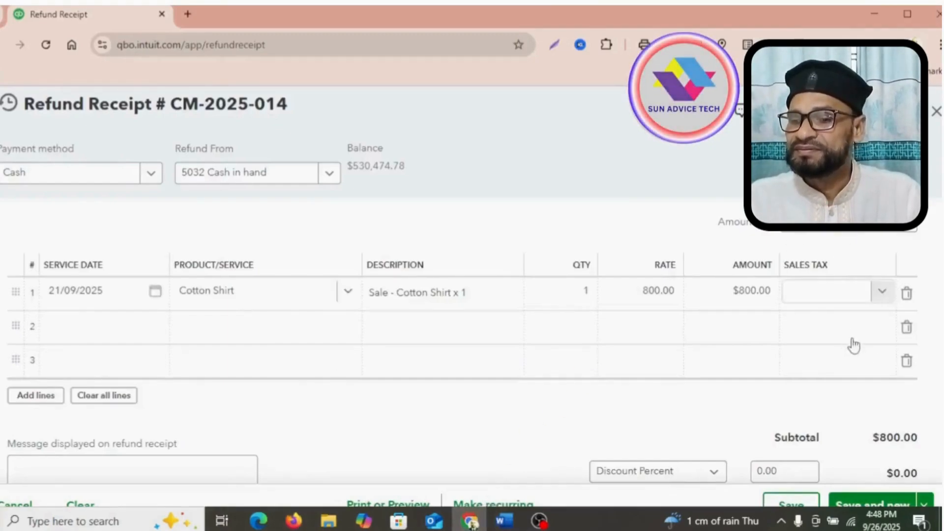
{"action": "left_click", "coordinate": [879, 296]}
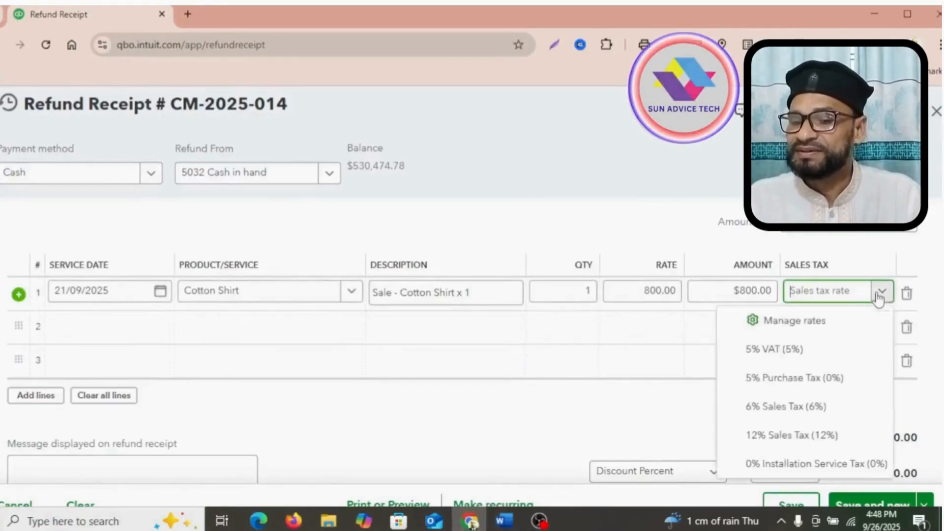
{"action": "left_click", "coordinate": [770, 350]}
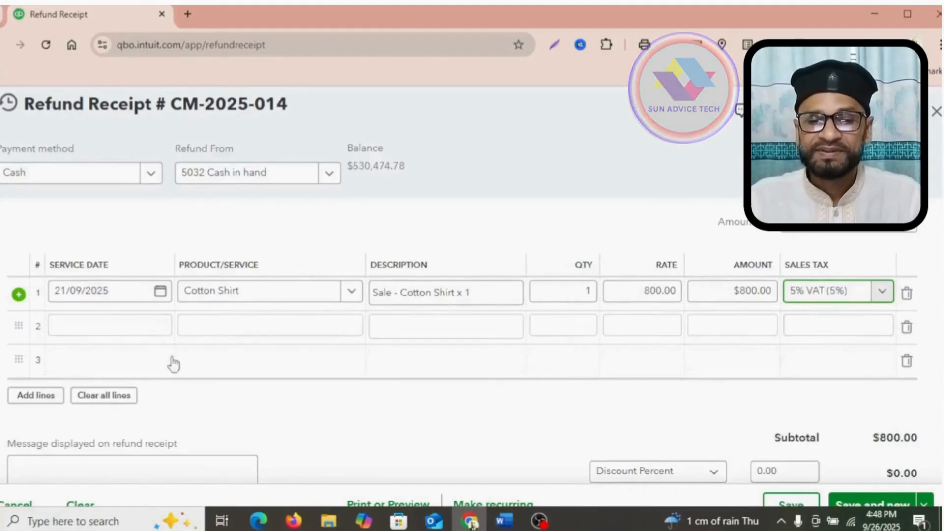
Set the second line's service date to 21/09/2025 and copy the item name Leather Belt from the PDF invoice
{"action": "left_click", "coordinate": [160, 326]}
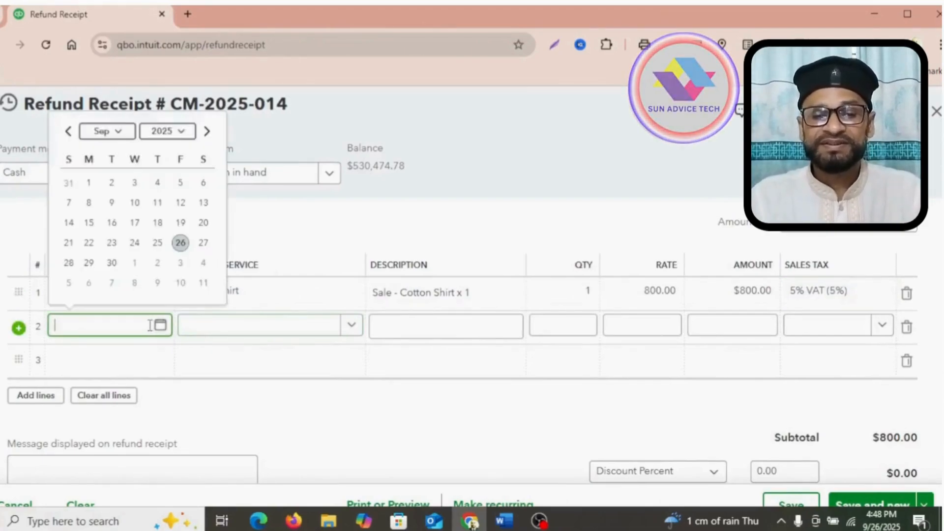
{"action": "left_click", "coordinate": [69, 242]}
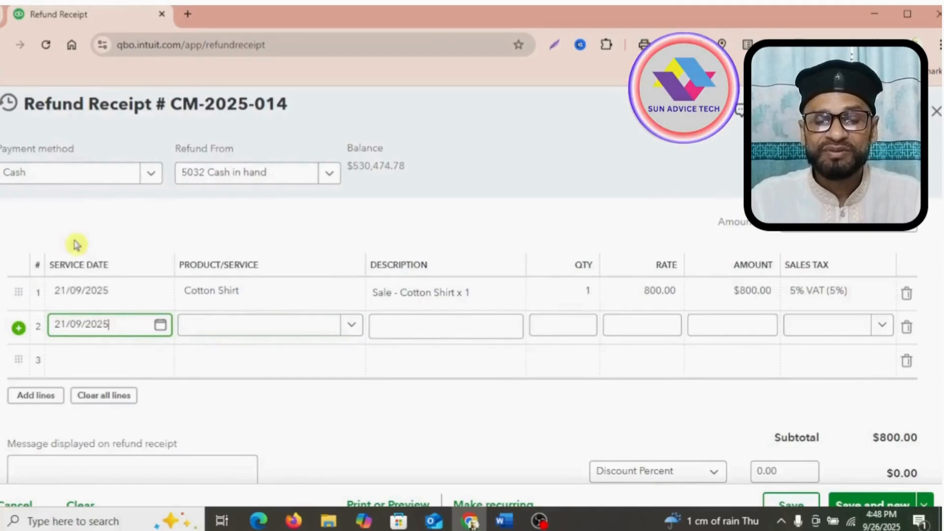
{"action": "left_click", "coordinate": [294, 330]}
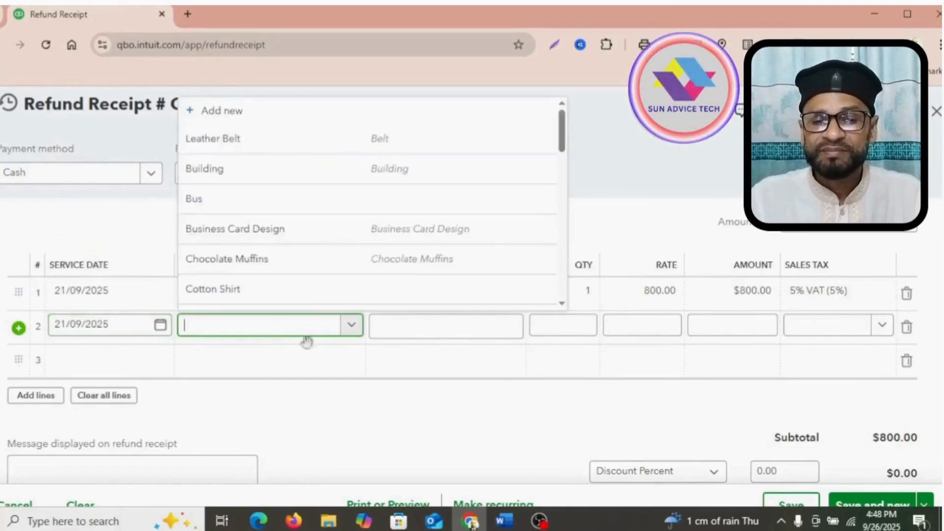
{"action": "left_click", "coordinate": [293, 521]}
{"action": "left_click", "coordinate": [338, 347]}
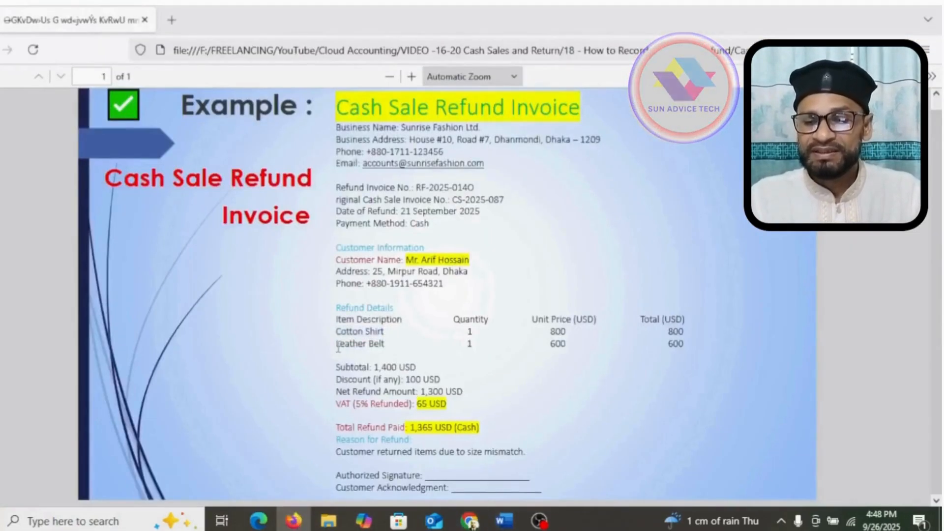
{"action": "left_click_drag", "start_coordinate": [338, 347], "coordinate": [385, 348]}
{"action": "key", "text": "ctrl+c"}
{"action": "right_click", "coordinate": [384, 348]}
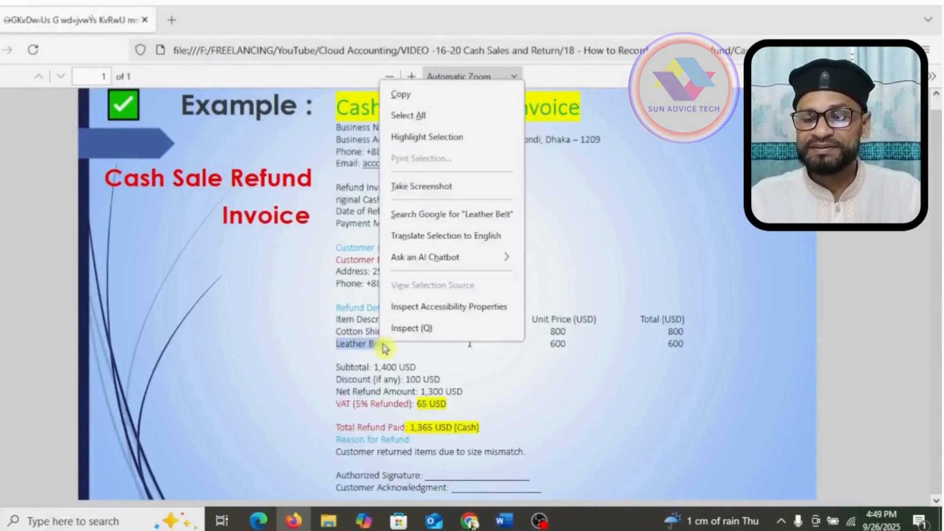
{"action": "left_click", "coordinate": [421, 96]}
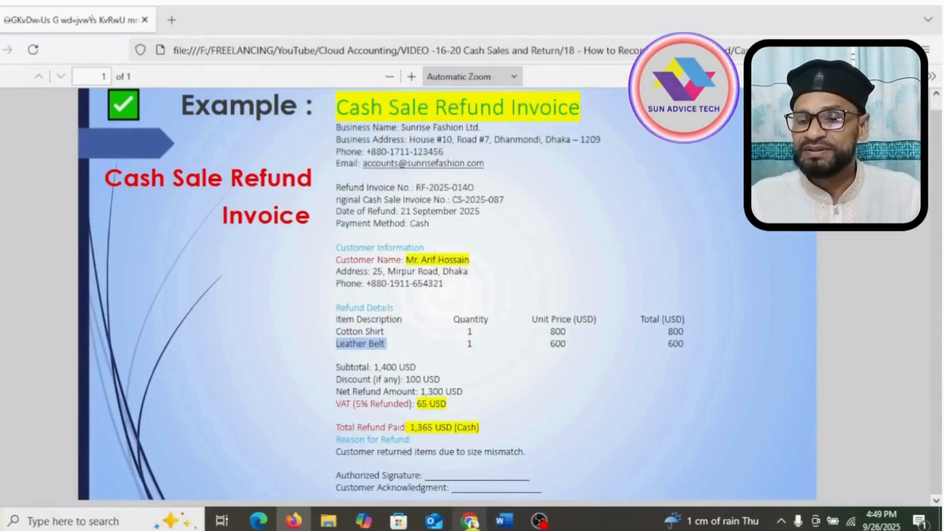
Return to the refund receipt and look up the copied item name on the second line, choosing Leather Belt from the Belt category
{"action": "left_click", "coordinate": [478, 524]}
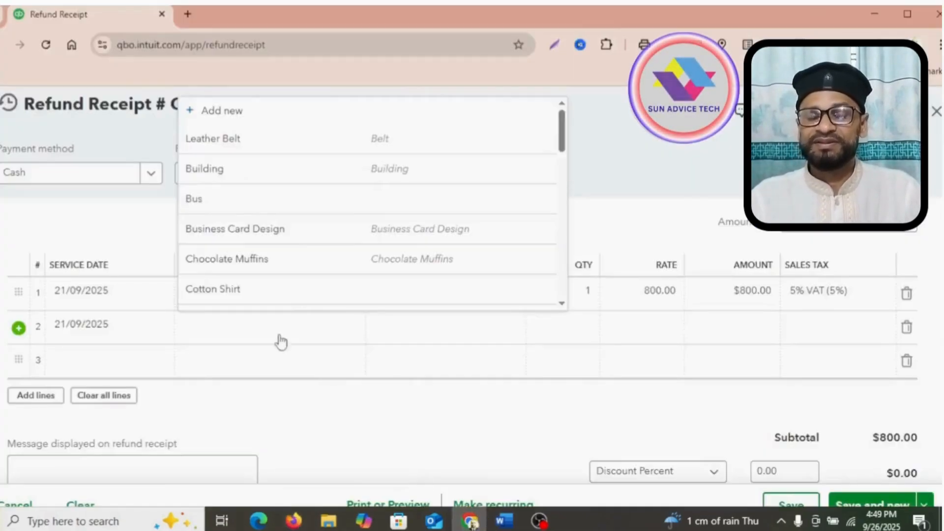
{"action": "left_click", "coordinate": [280, 335]}
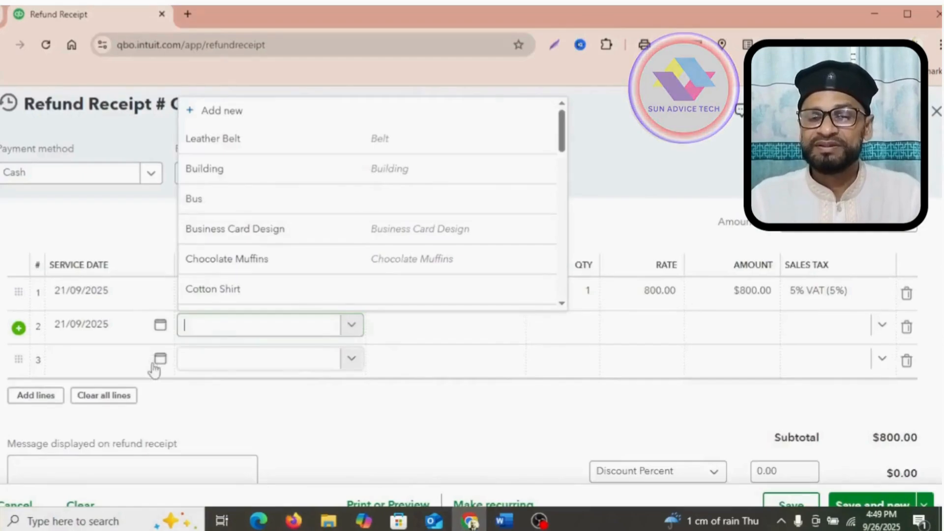
{"action": "right_click", "coordinate": [202, 328]}
{"action": "left_click", "coordinate": [236, 162]}
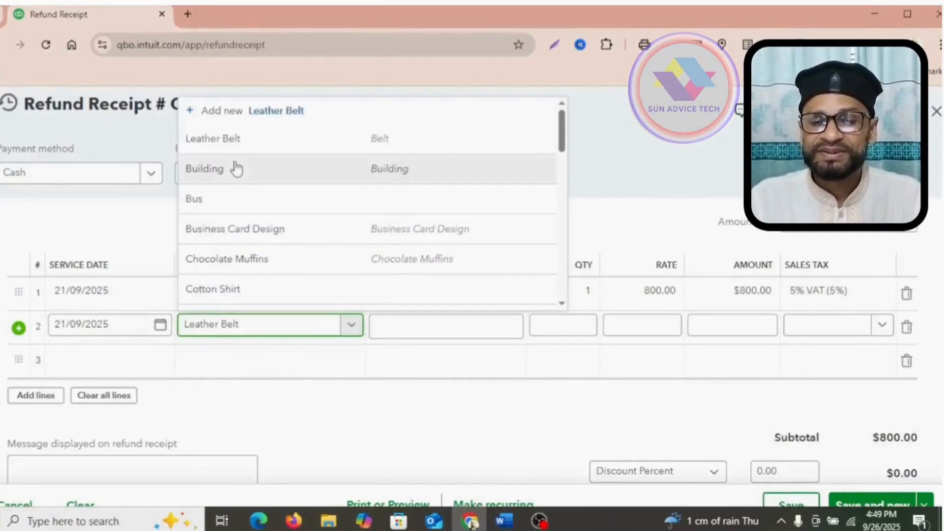
{"action": "left_click", "coordinate": [417, 321]}
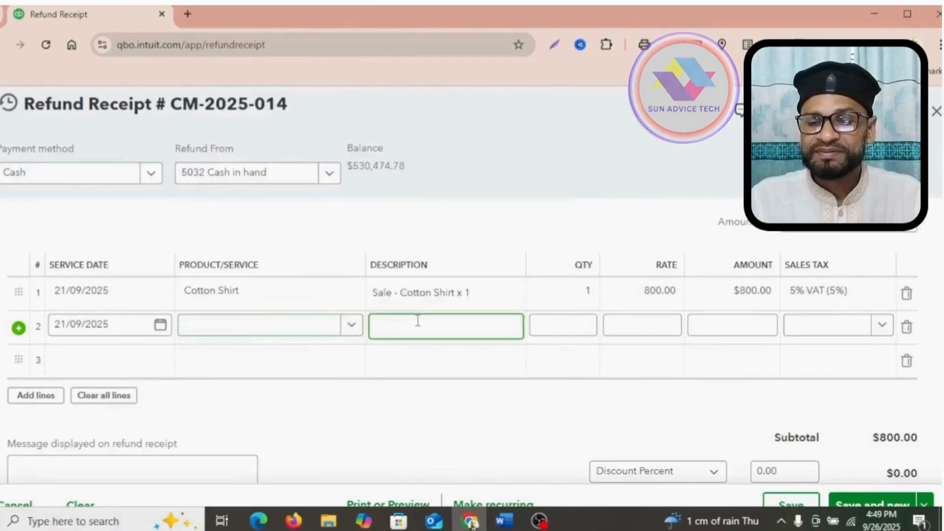
{"action": "left_click", "coordinate": [305, 329]}
{"action": "right_click", "coordinate": [304, 330]}
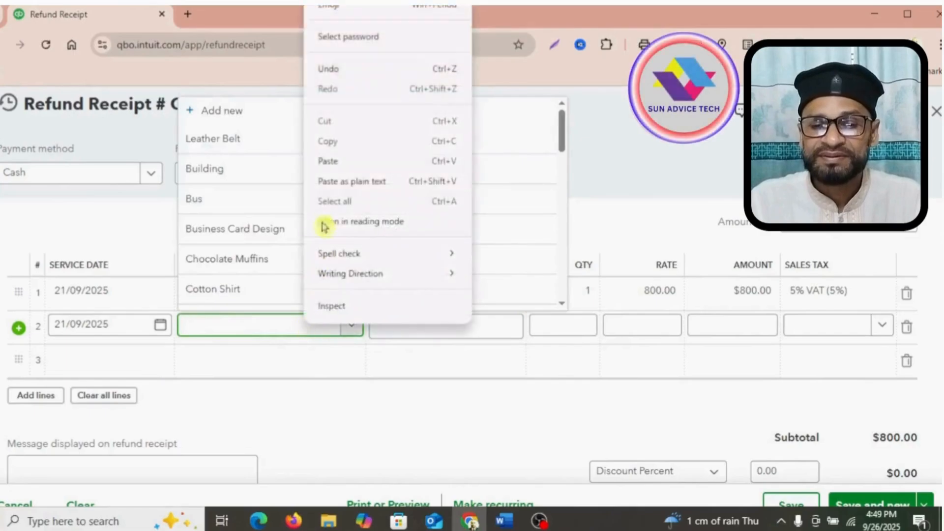
{"action": "left_click", "coordinate": [331, 160]}
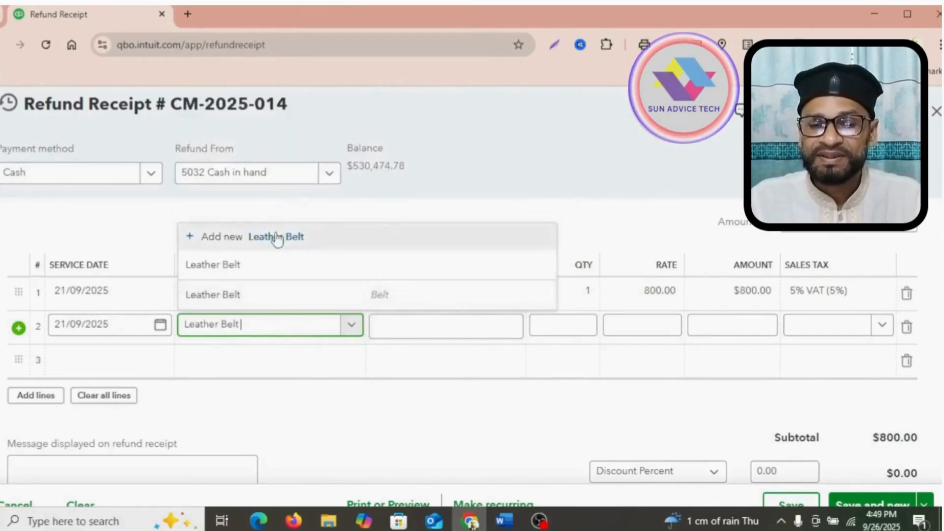
{"action": "left_click", "coordinate": [226, 296]}
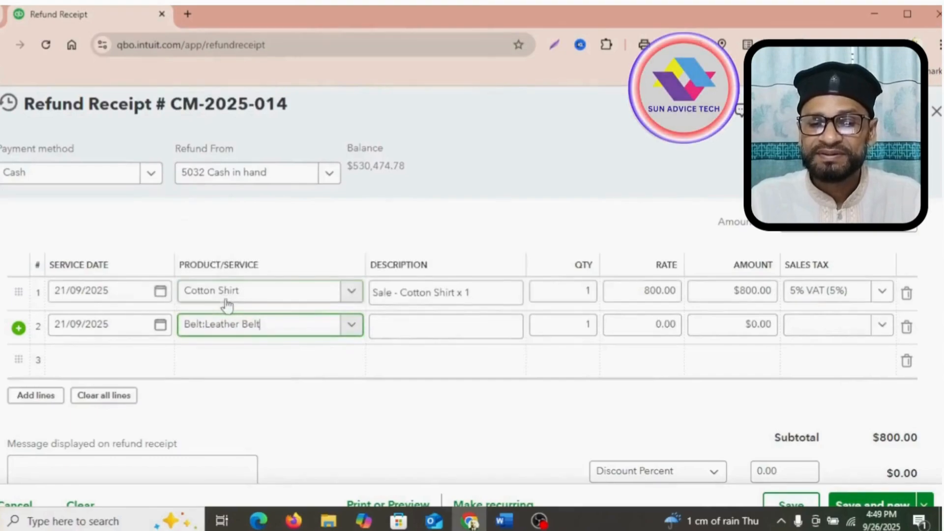
Enter "Sale - Lather Belt x1" as the description of the Leather Belt line
{"action": "left_click", "coordinate": [417, 328]}
{"action": "type", "text": "Sale"}
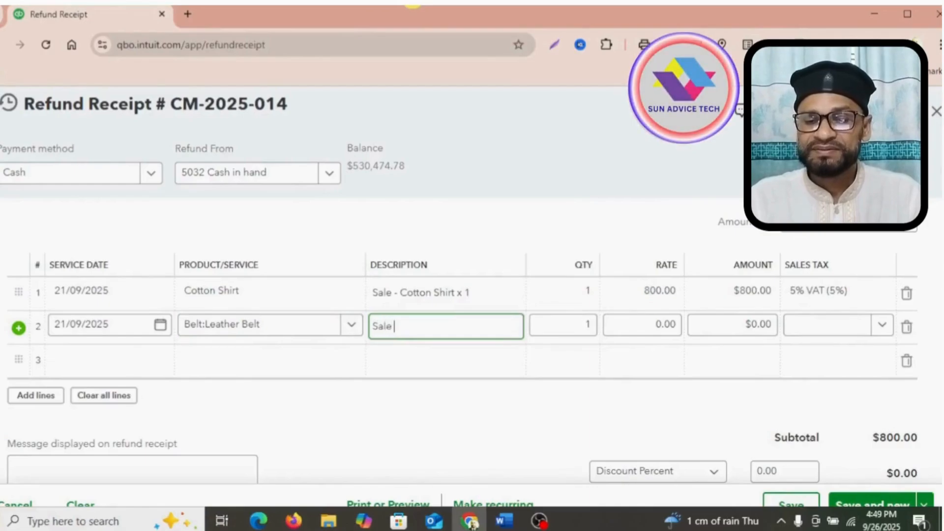
{"action": "type", "text": " -"}
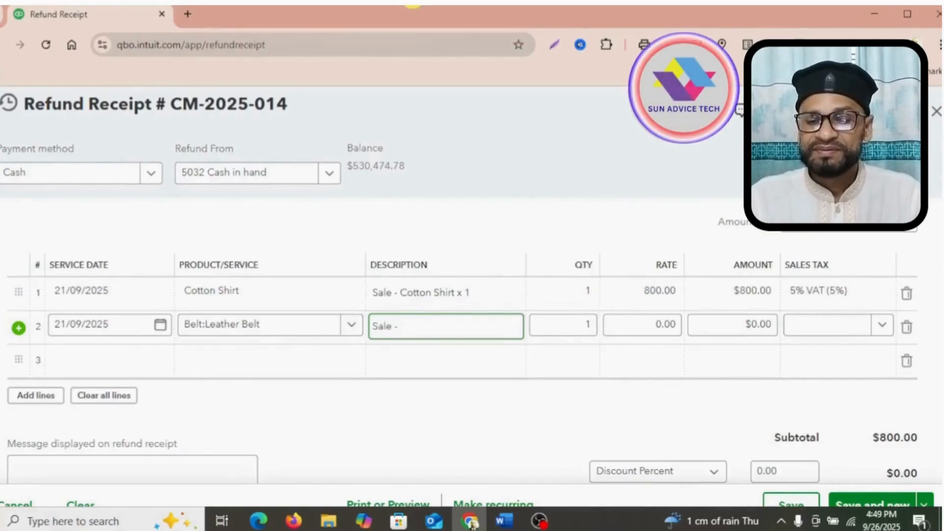
{"action": "type", "text": " Lather Belt x1"}
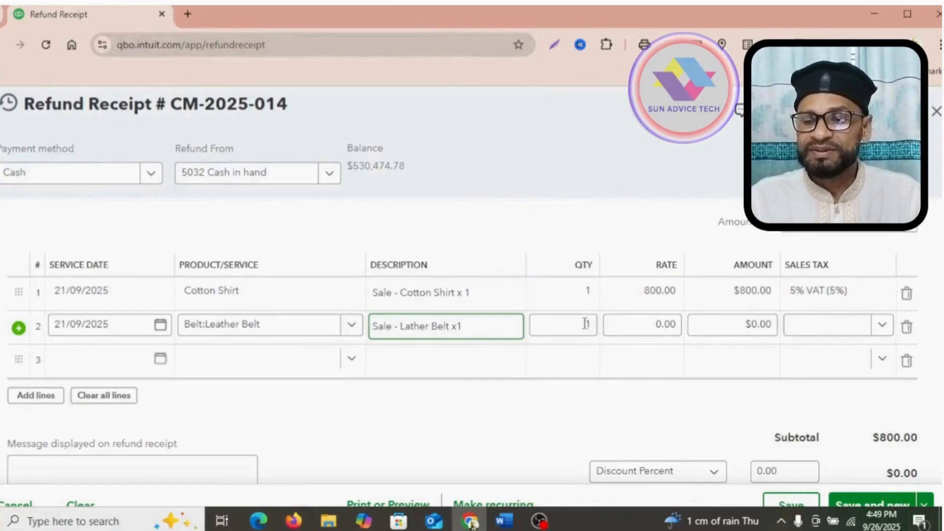
Set the Leather Belt line's rate to 600 and its sales tax to 5% VAT (5%)
{"action": "left_click", "coordinate": [652, 328]}
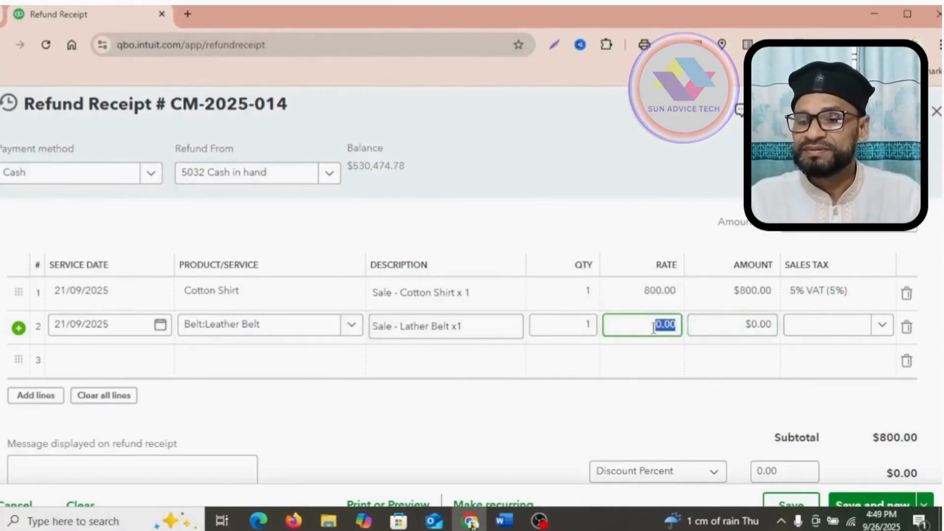
{"action": "type", "text": "600"}
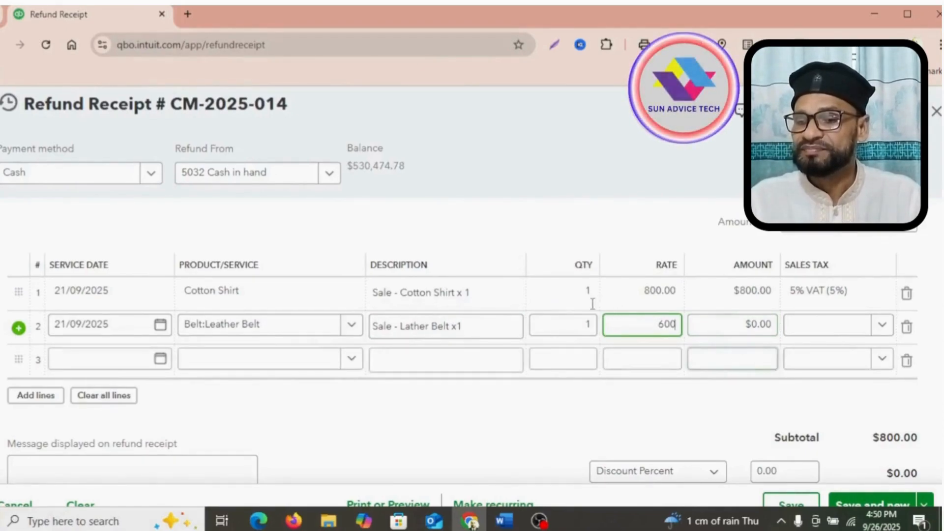
{"action": "left_click", "coordinate": [817, 328]}
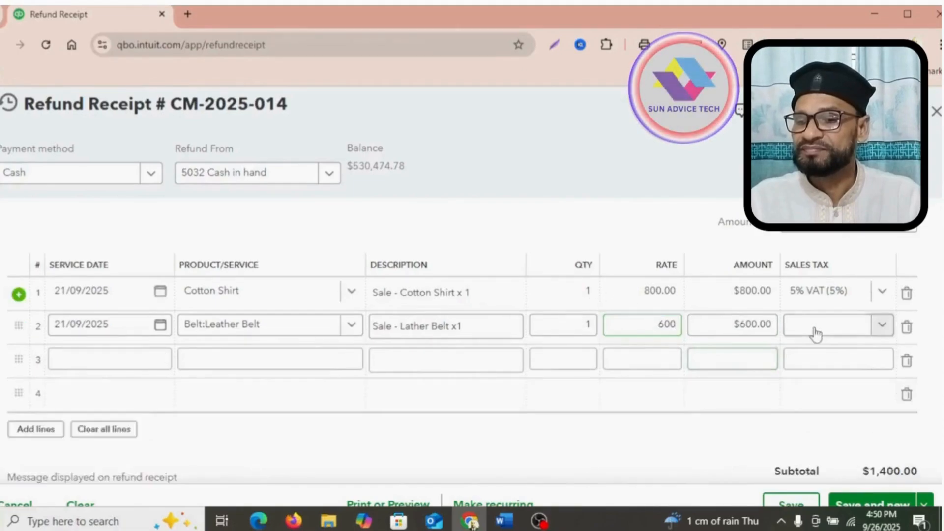
{"action": "left_click", "coordinate": [880, 326]}
{"action": "left_click", "coordinate": [880, 328]}
{"action": "left_click", "coordinate": [881, 327]}
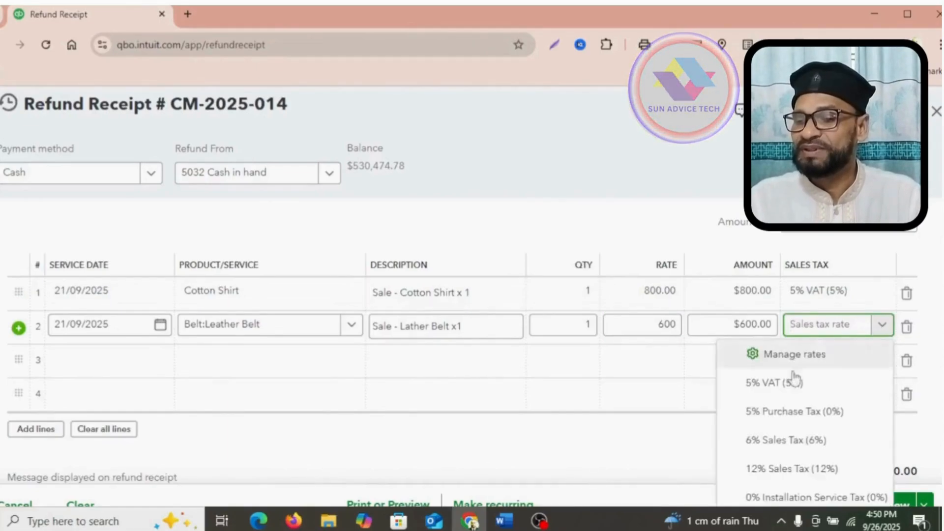
{"action": "left_click", "coordinate": [773, 384]}
Change the receipt's discount type to Discount Value and set the discount to $100.00
{"action": "scroll", "coordinate": [653, 333], "scroll_direction": "down", "scroll_amount": 5}
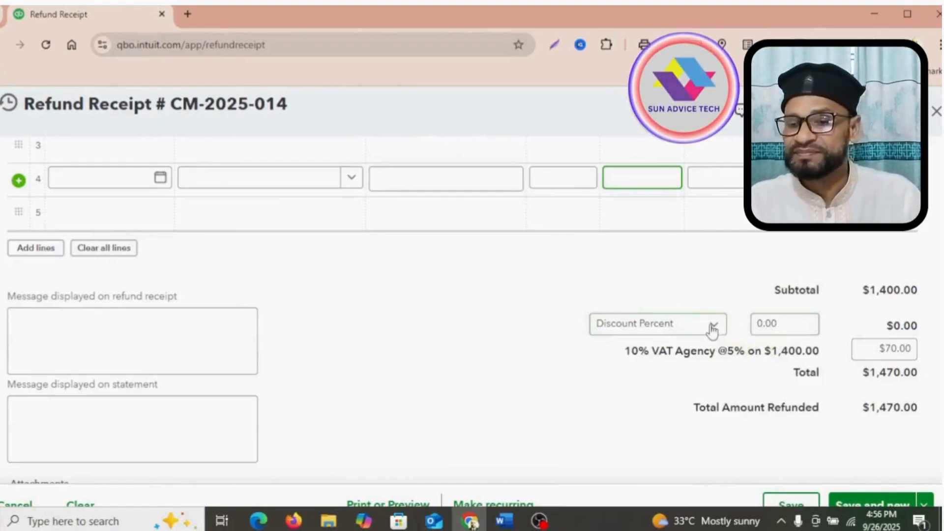
{"action": "left_click", "coordinate": [676, 325]}
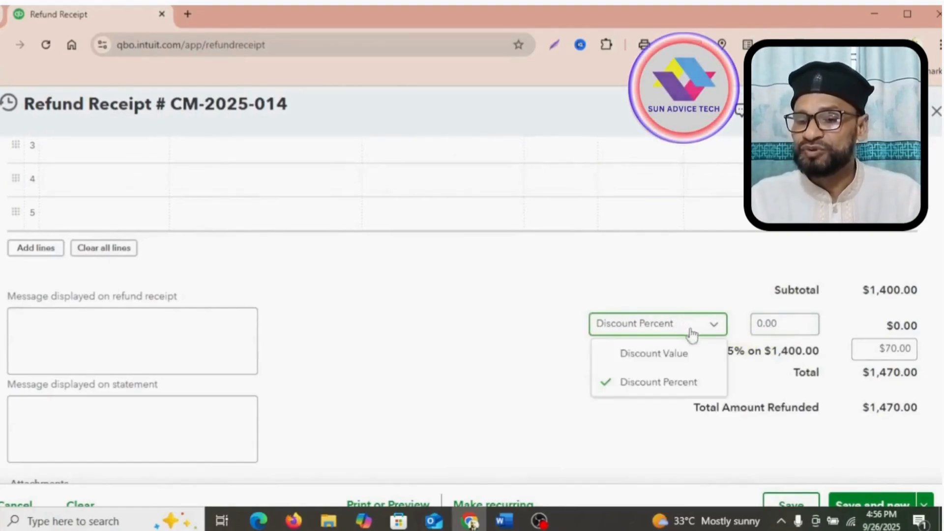
{"action": "left_click", "coordinate": [659, 354]}
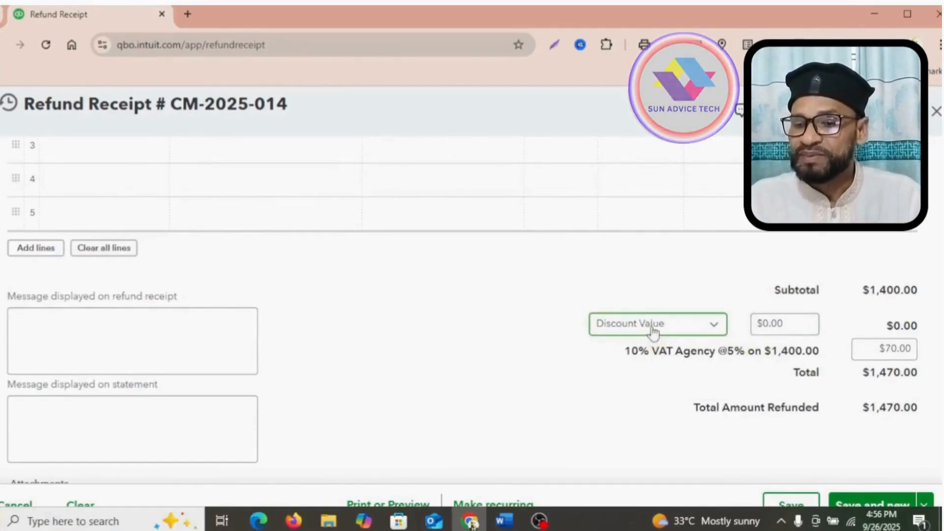
{"action": "left_click", "coordinate": [774, 322]}
{"action": "type", "text": "100"}
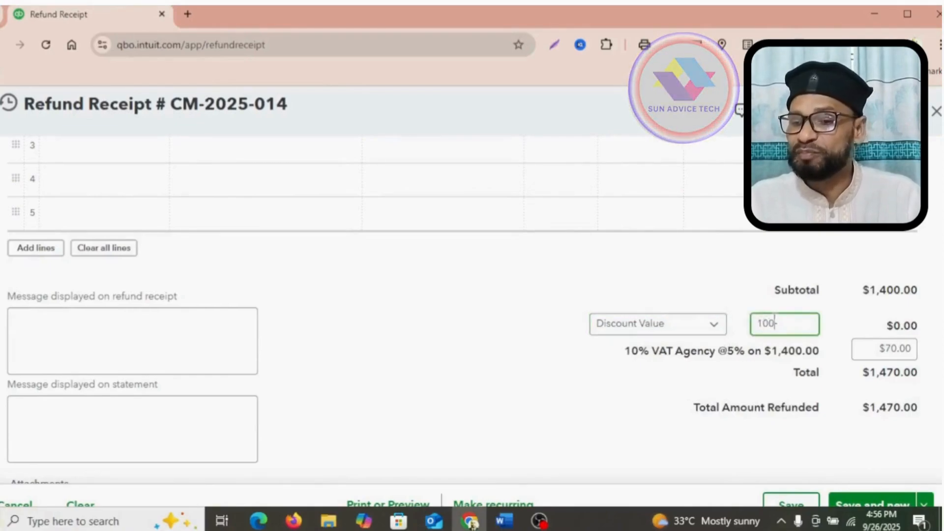
{"action": "left_click", "coordinate": [521, 442]}
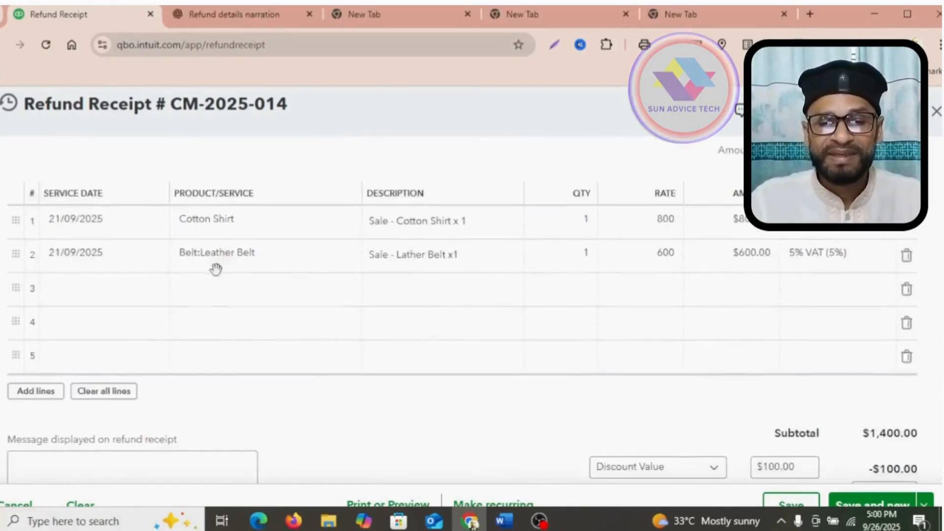
Start the message displayed on the refund receipt with "Customer returned 1 Cotton Shirt (USD 800) abd 1 Leather Belt (USD 600) due to size mismatch."
{"action": "left_click", "coordinate": [214, 268]}
{"action": "scroll", "coordinate": [214, 268], "scroll_direction": "down", "scroll_amount": 4}
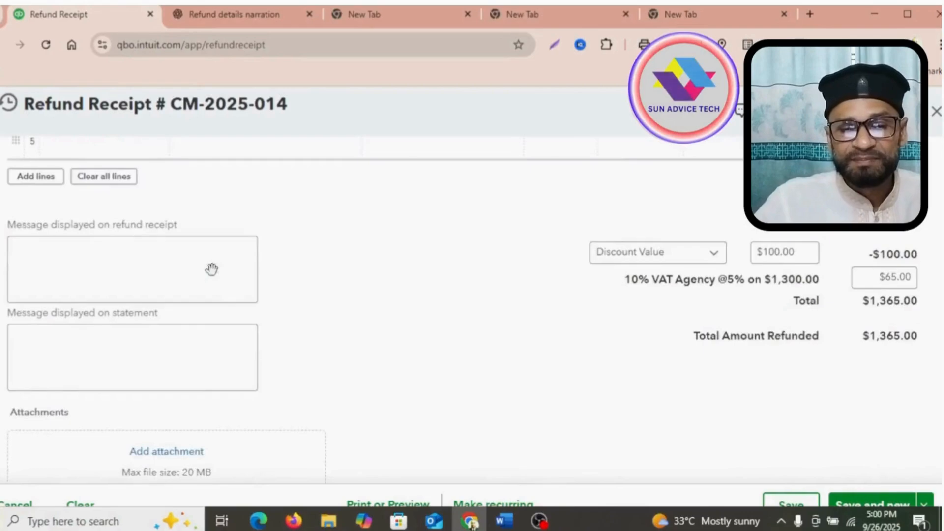
{"action": "left_click", "coordinate": [142, 257]}
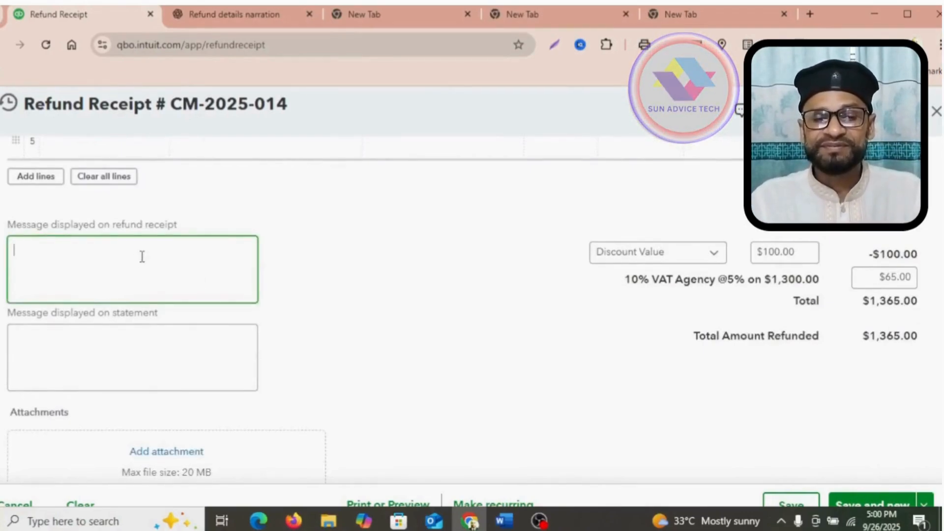
{"action": "type", "text": "Cu"}
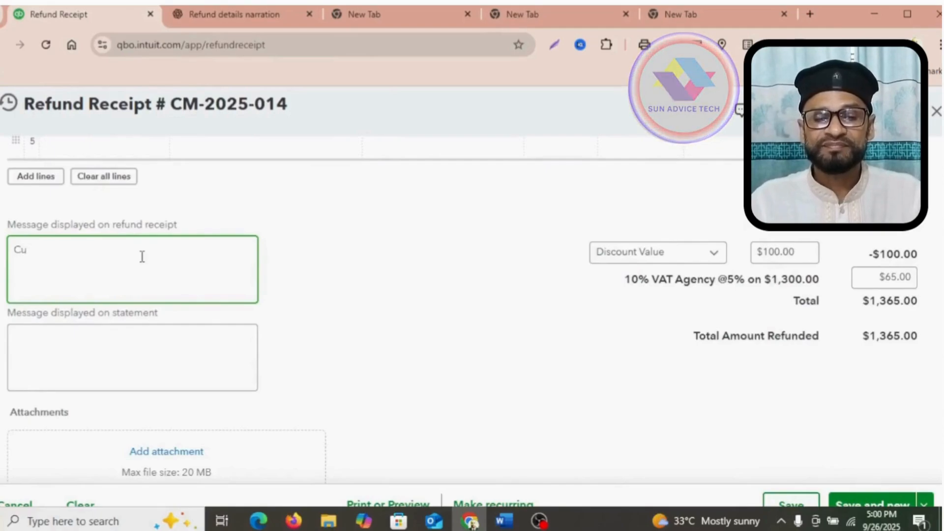
{"action": "type", "text": "stom"}
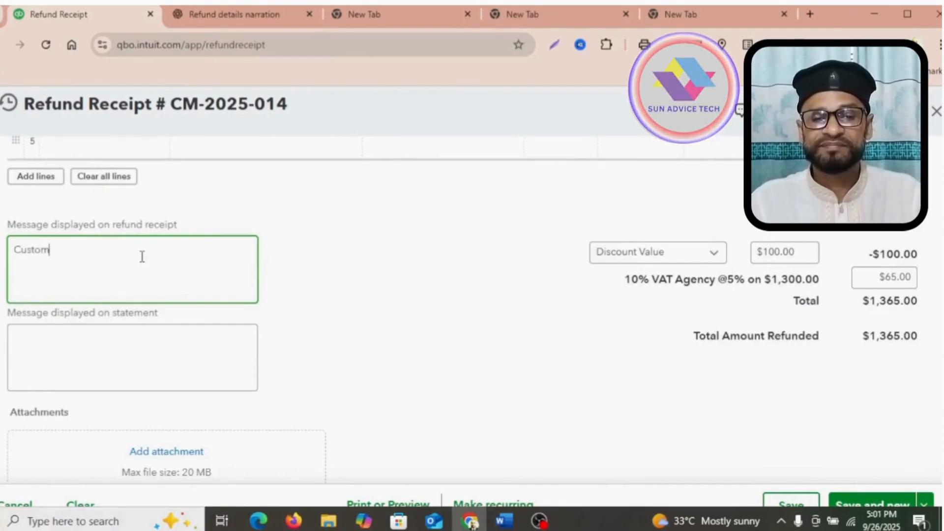
{"action": "type", "text": "er retu"}
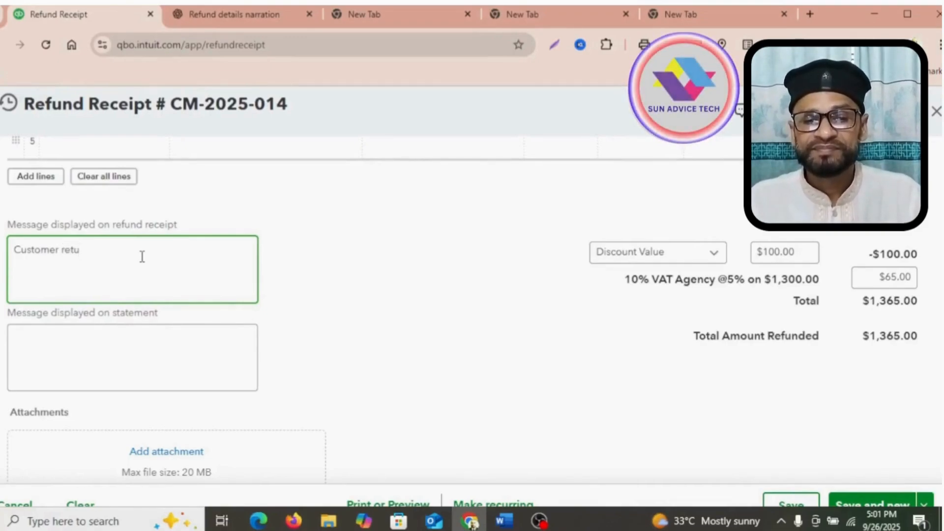
{"action": "type", "text": "rned"}
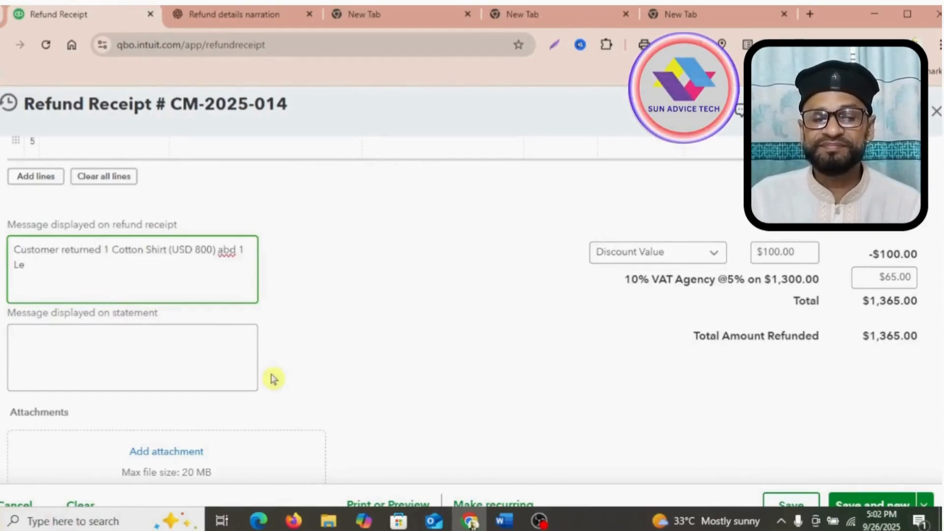
{"action": "type", "text": "a"}
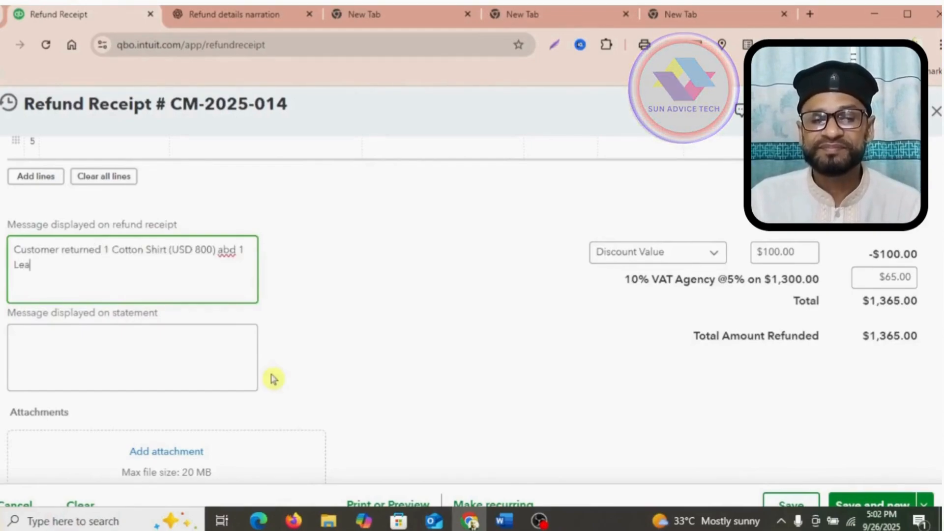
{"action": "type", "text": "ther Belt"}
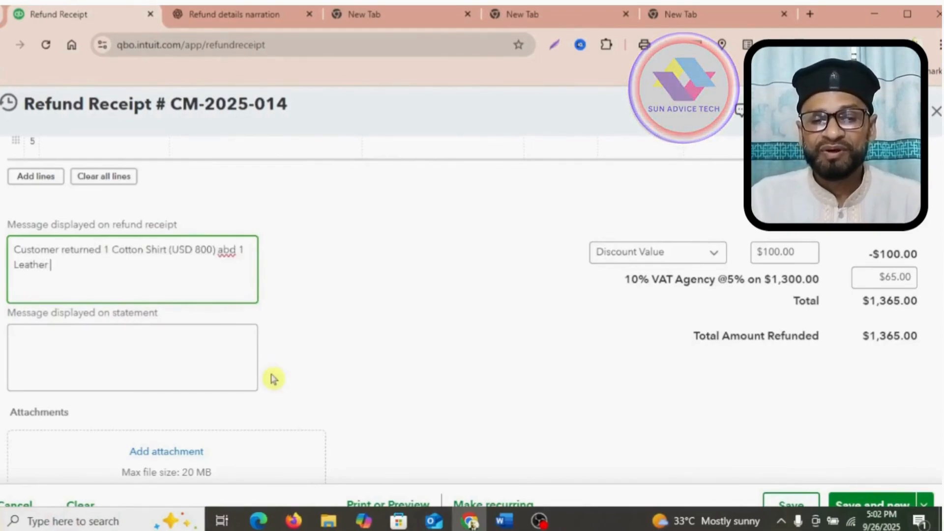
{"action": "type", "text": "(USD 600) due to size mismatch."}
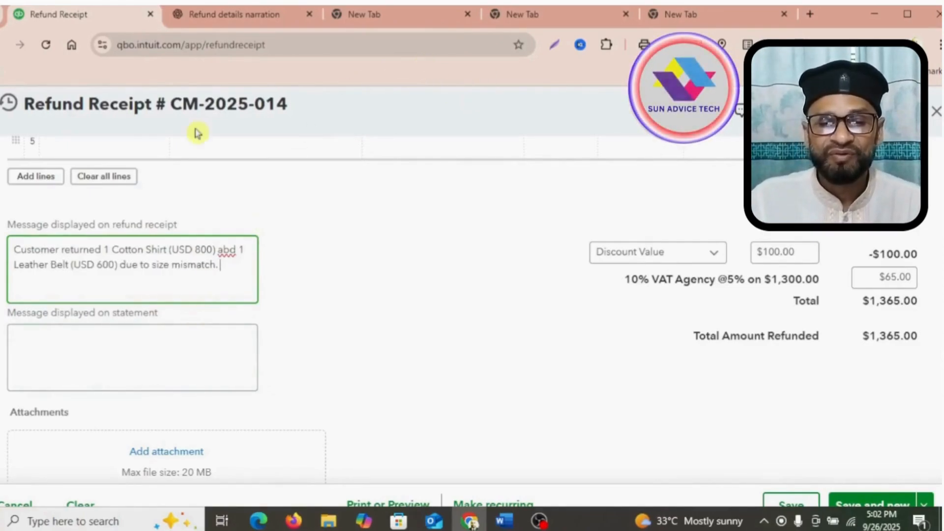
Add "Subtotal USD 1,400" after the return reason in the refund receipt message
{"action": "type", "text": " Subt"}
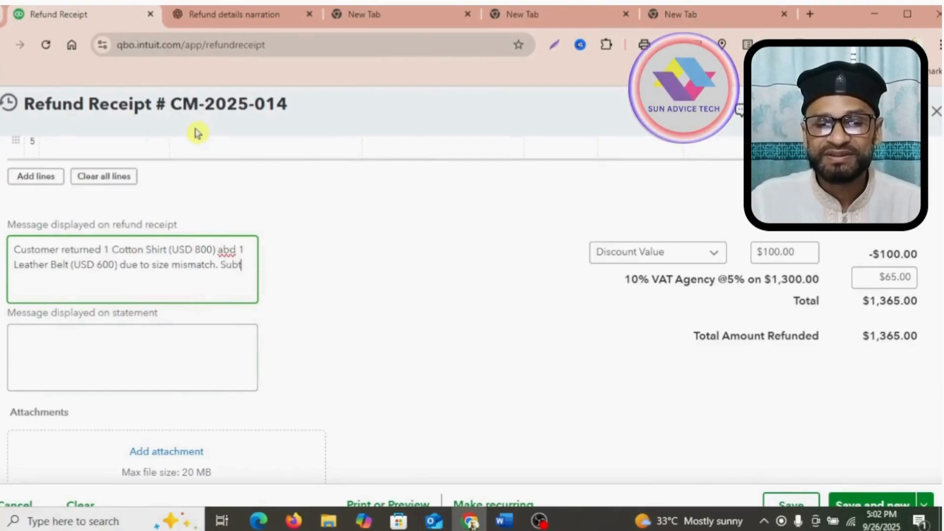
{"action": "type", "text": "otal"}
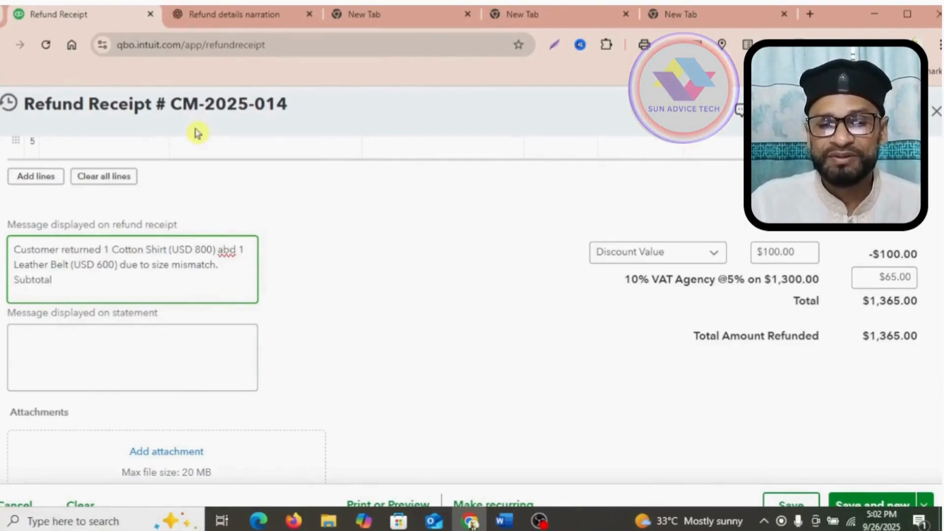
{"action": "type", "text": " U"}
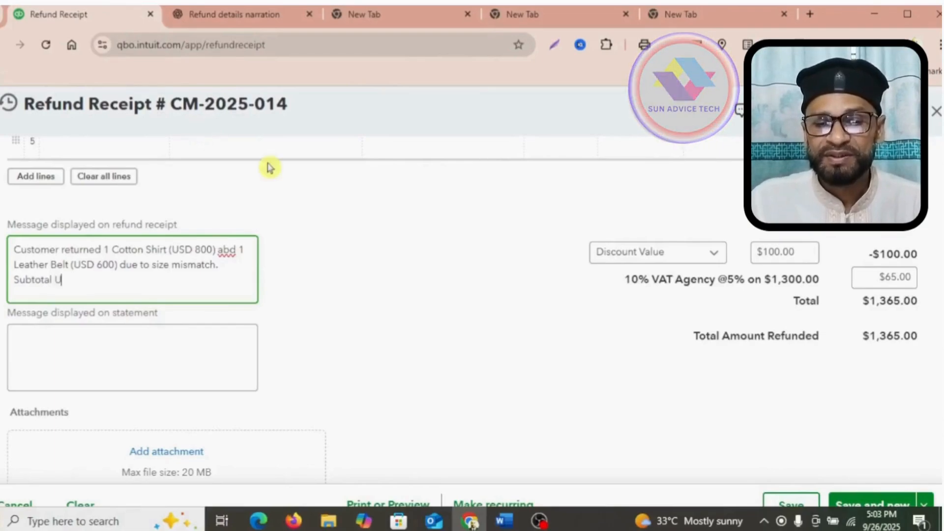
{"action": "type", "text": "SD"}
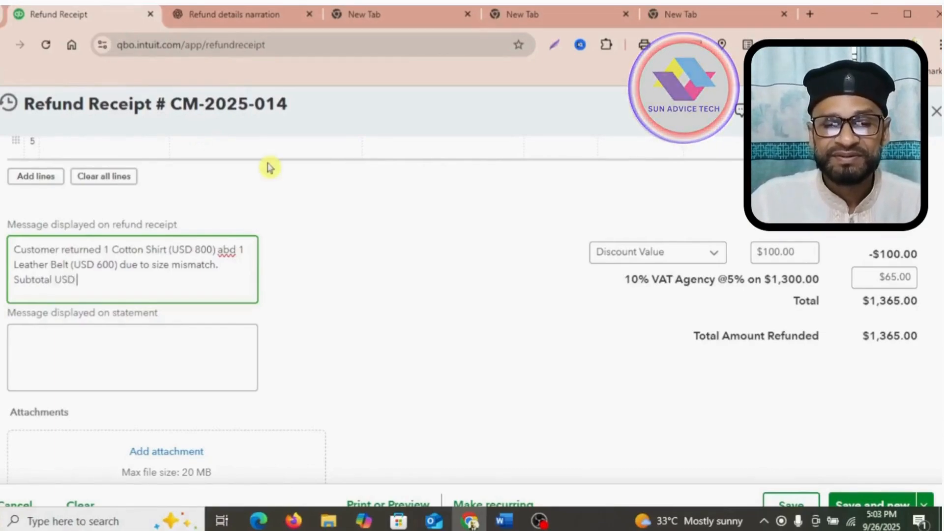
{"action": "type", "text": " 1"}
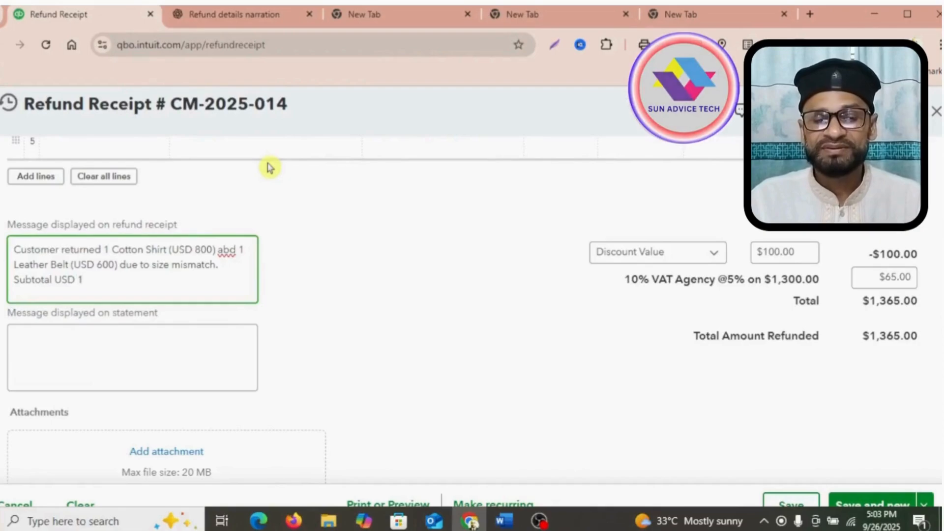
{"action": "type", "text": ",400"}
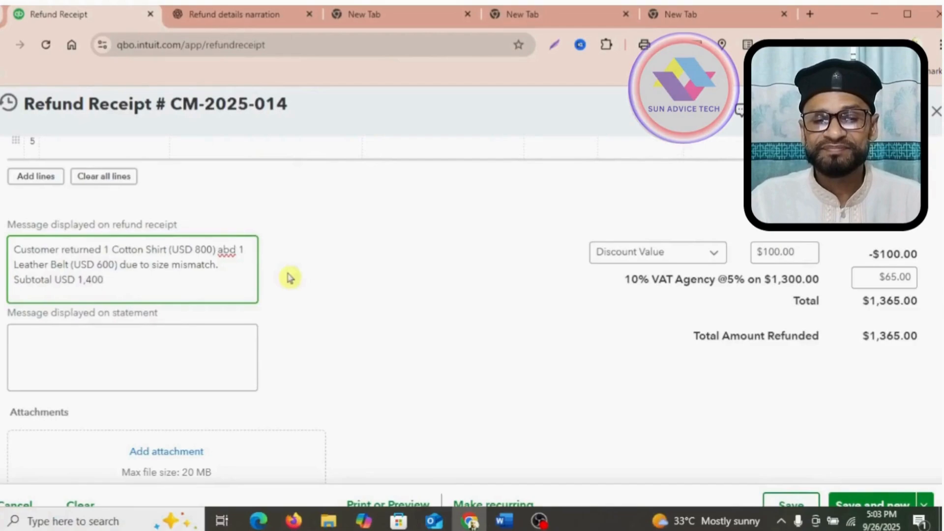
Continue the refund receipt message after the subtotal with "Discount USD 100,"
{"action": "type", "text": " D"}
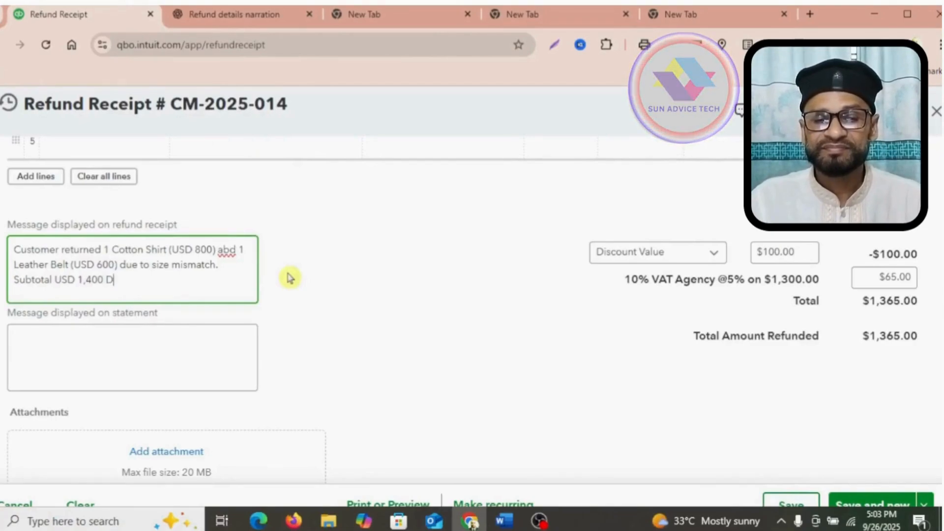
{"action": "type", "text": "isc"}
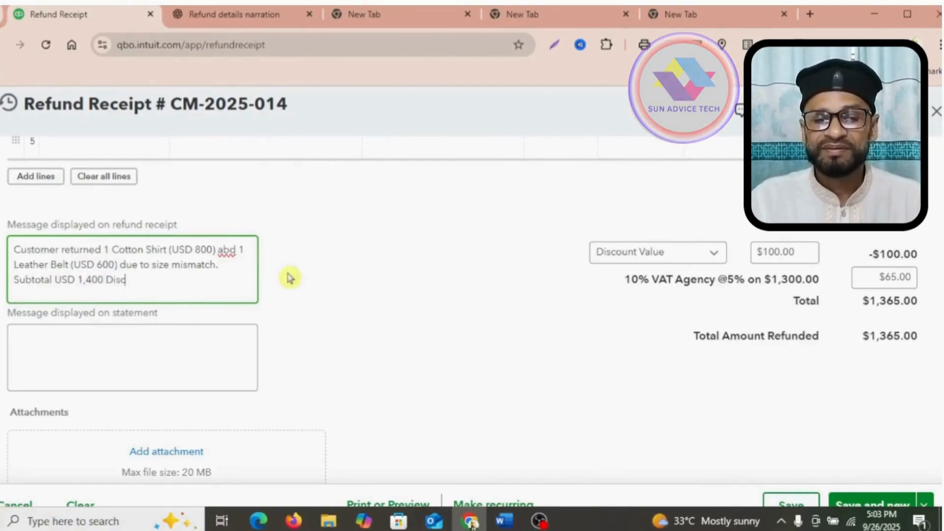
{"action": "type", "text": "ount"}
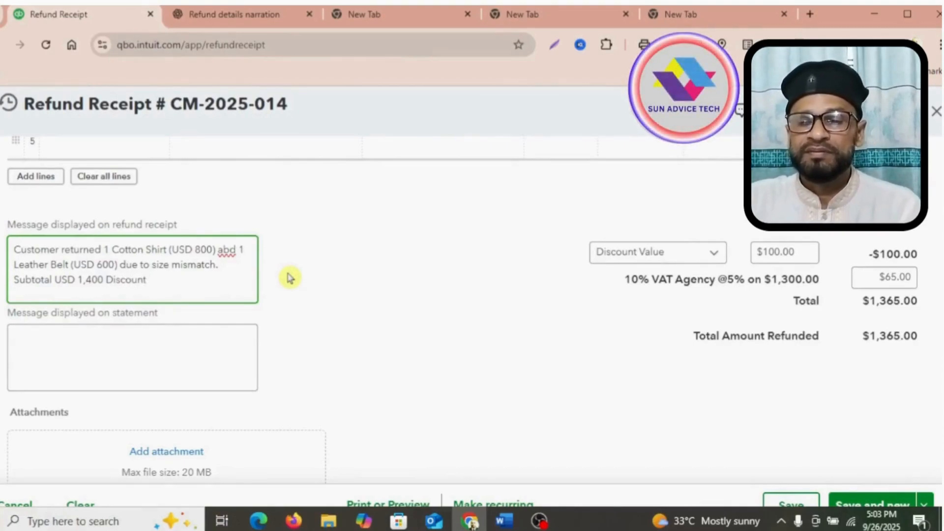
{"action": "type", "text": " USD"}
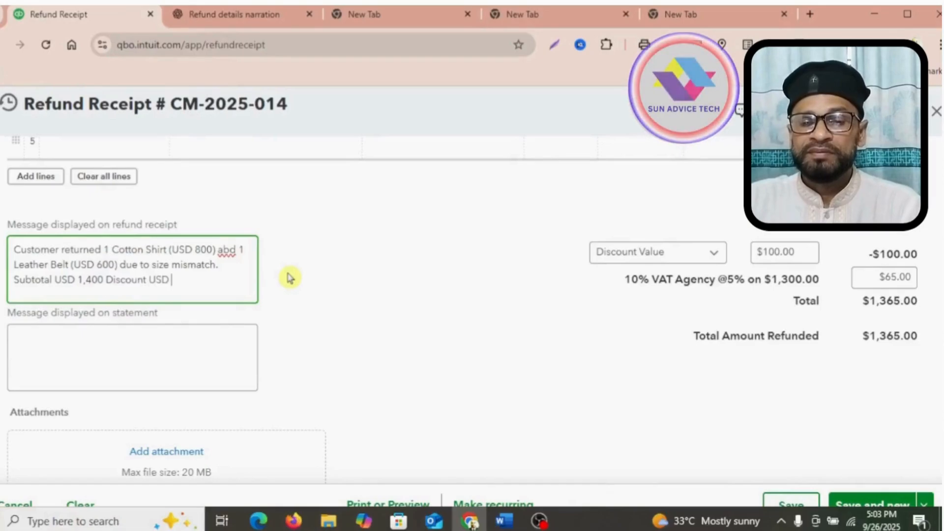
{"action": "type", "text": " 100"}
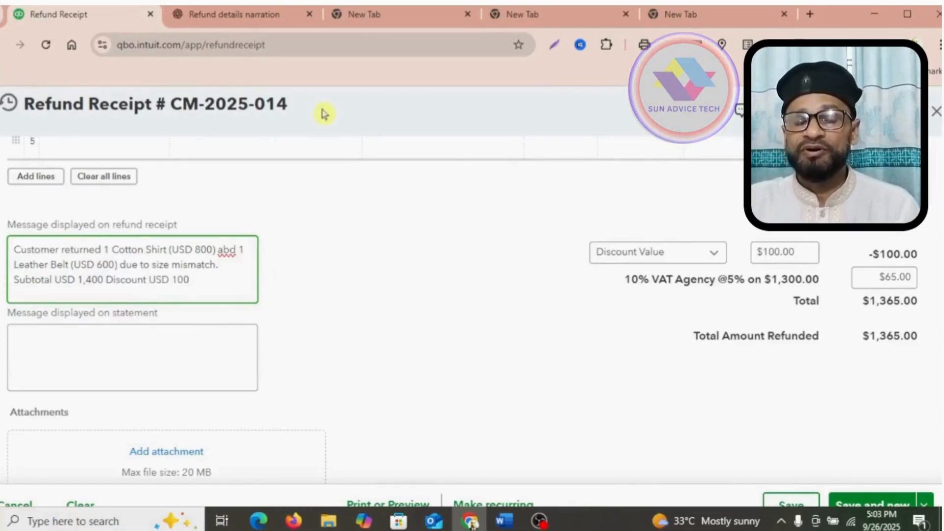
{"action": "type", "text": "."}
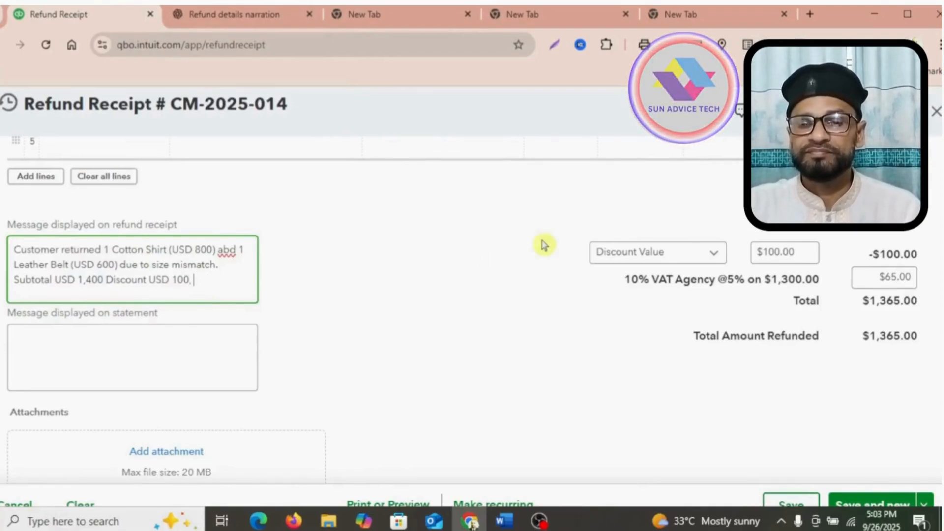
Add "Net Refund 1,300" after the discount in the refund receipt message
{"action": "type", "text": " Net"}
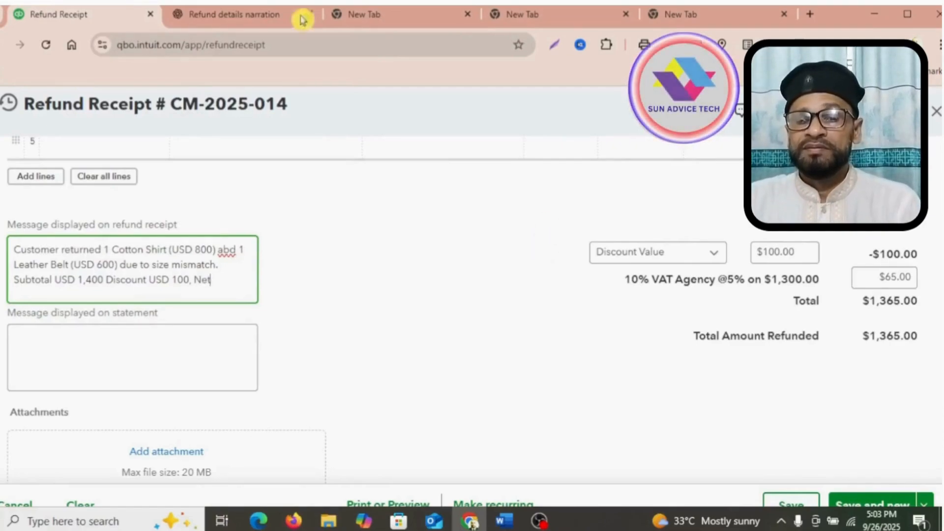
{"action": "type", "text": " Refund"}
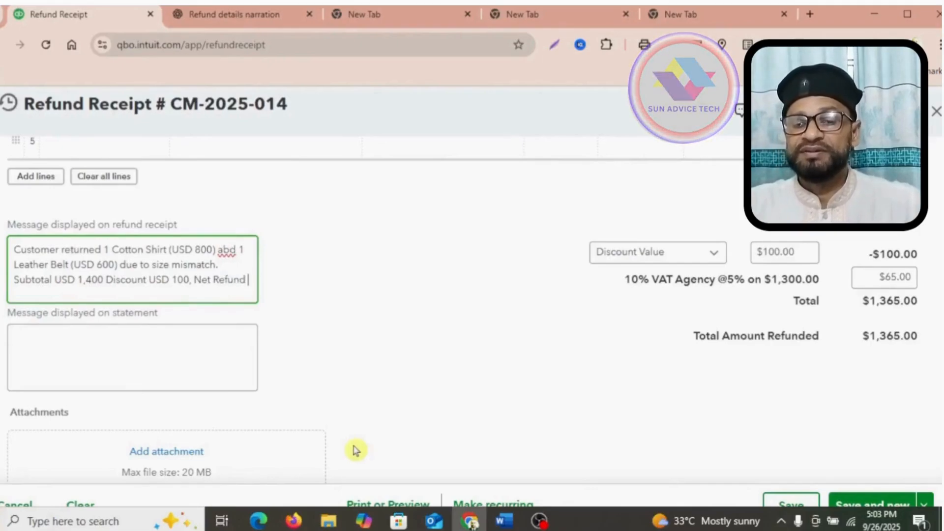
{"action": "type", "text": " 1"}
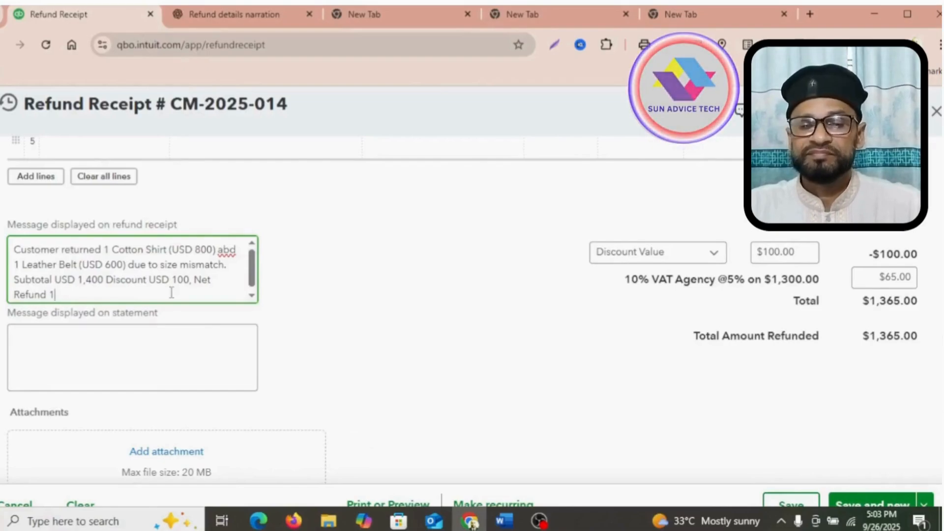
{"action": "type", "text": ","}
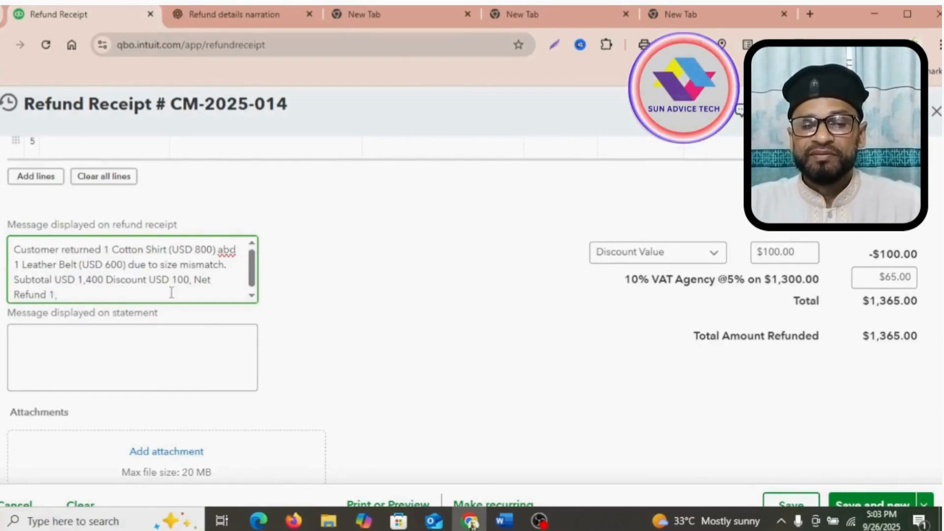
{"action": "type", "text": "300"}
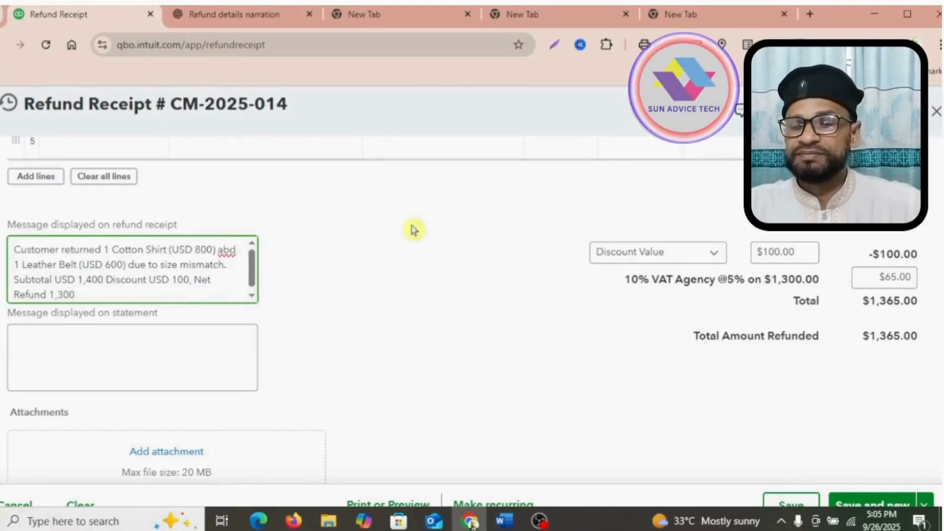
Correct the misspelled word "abd" to "and" before "1 Leather Belt" in the refund receipt message
{"action": "key", "text": "BackSpace"}
{"action": "key", "text": "BackSpace"}
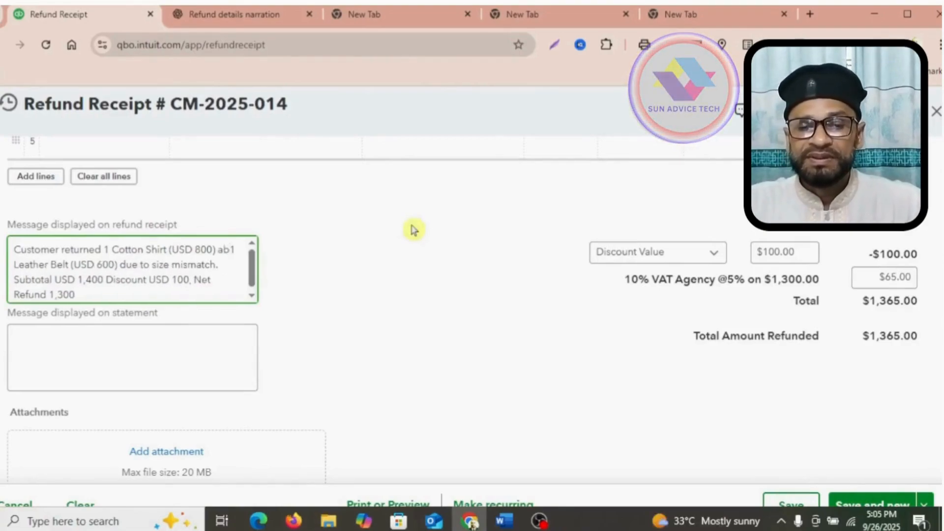
{"action": "type", "text": "d"}
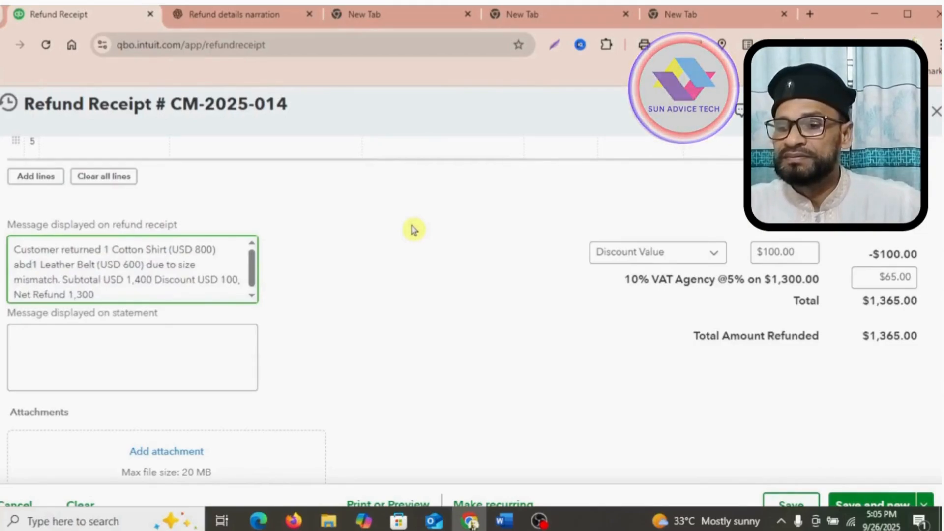
{"action": "key", "text": "BackSpace"}
{"action": "key", "text": "BackSpace"}
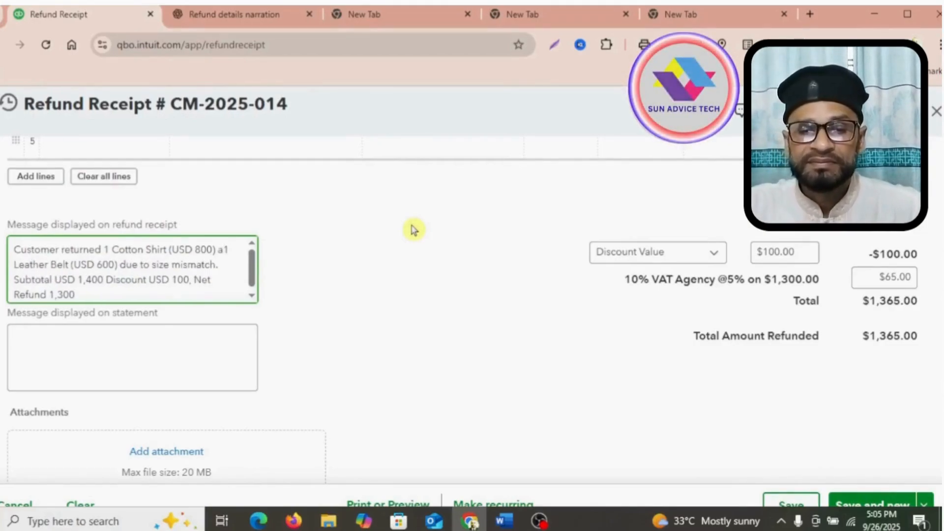
{"action": "type", "text": "nd"}
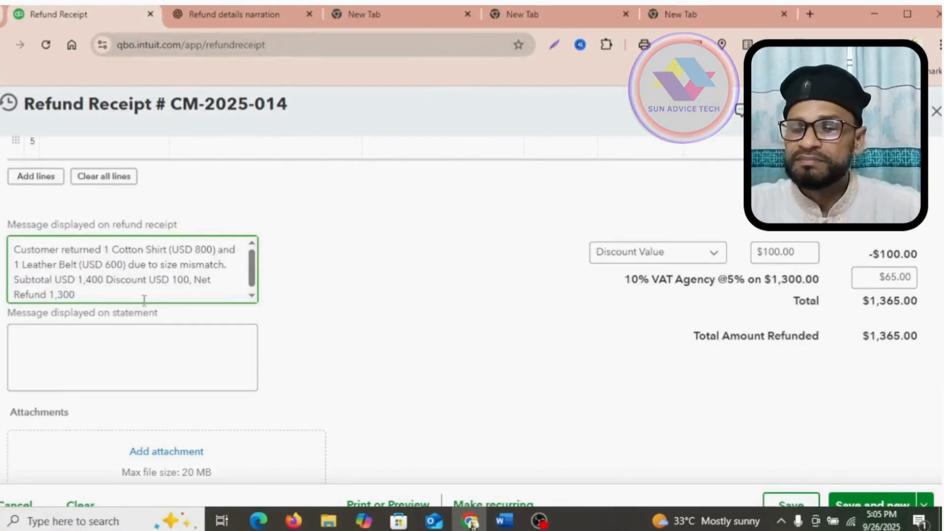
Add "VAT 5%: USD 65" after the net refund in the refund receipt message
{"action": "left_click", "coordinate": [110, 296]}
{"action": "type", "text": "V"}
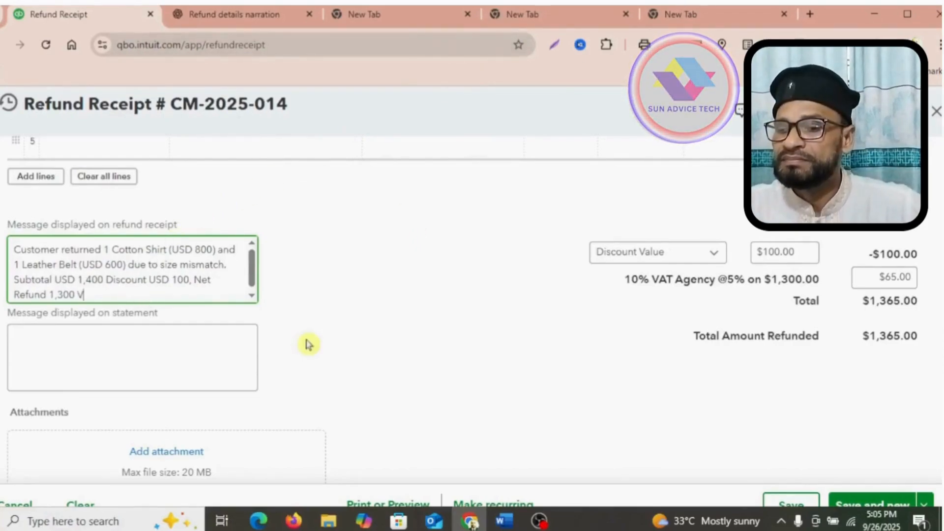
{"action": "type", "text": "AT"}
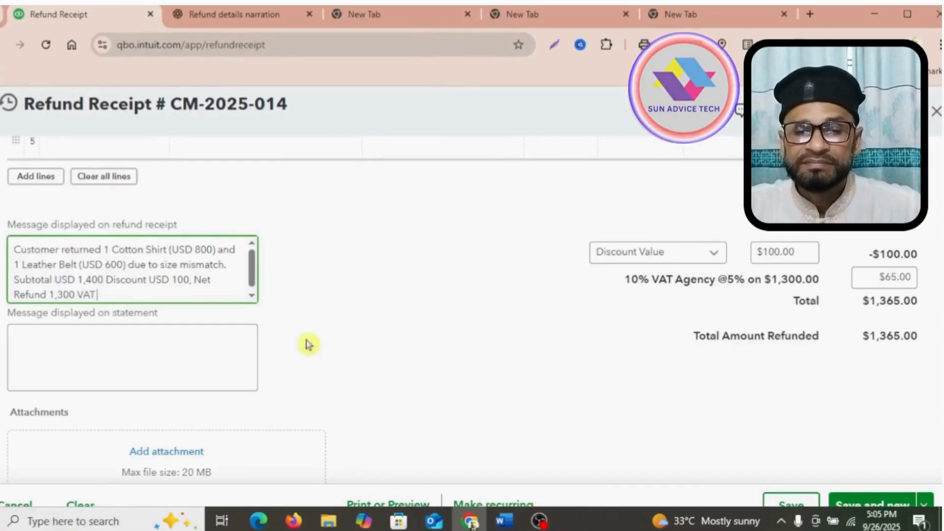
{"action": "type", "text": " 5%: "}
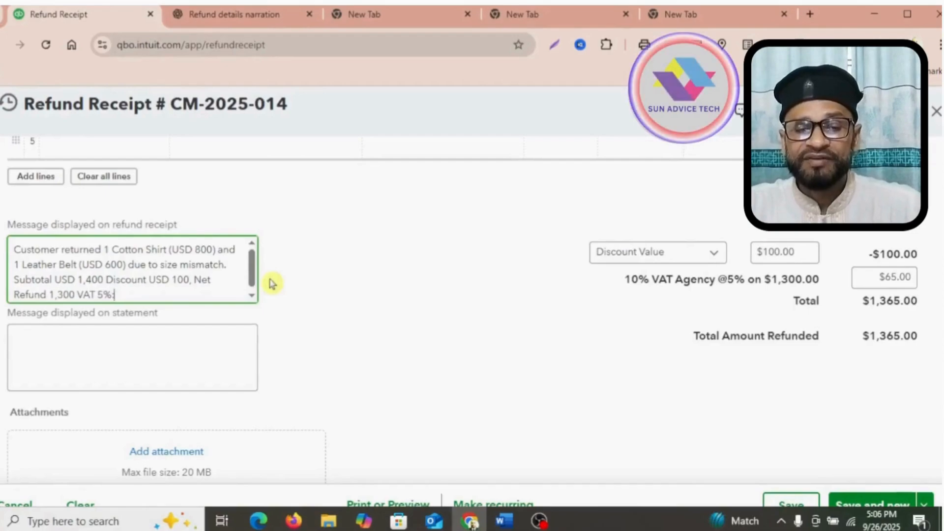
{"action": "type", "text": "U"}
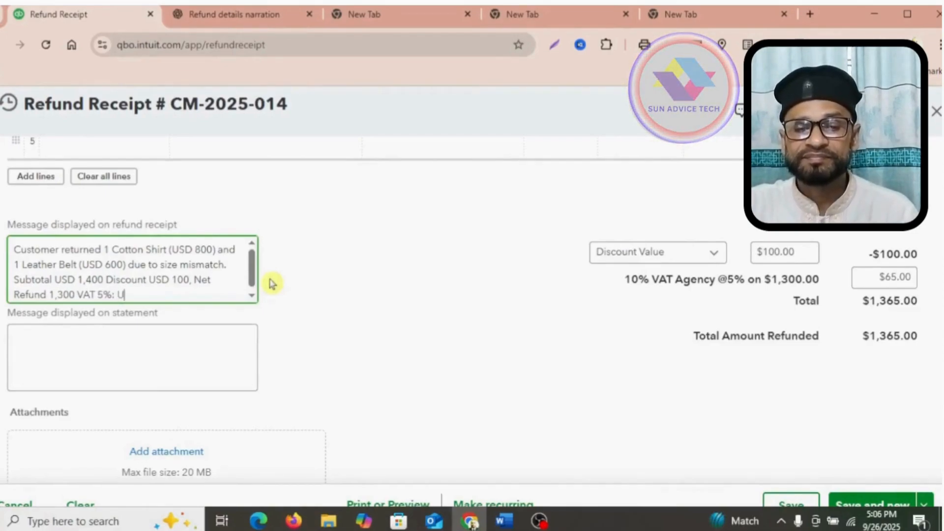
{"action": "type", "text": "SD"}
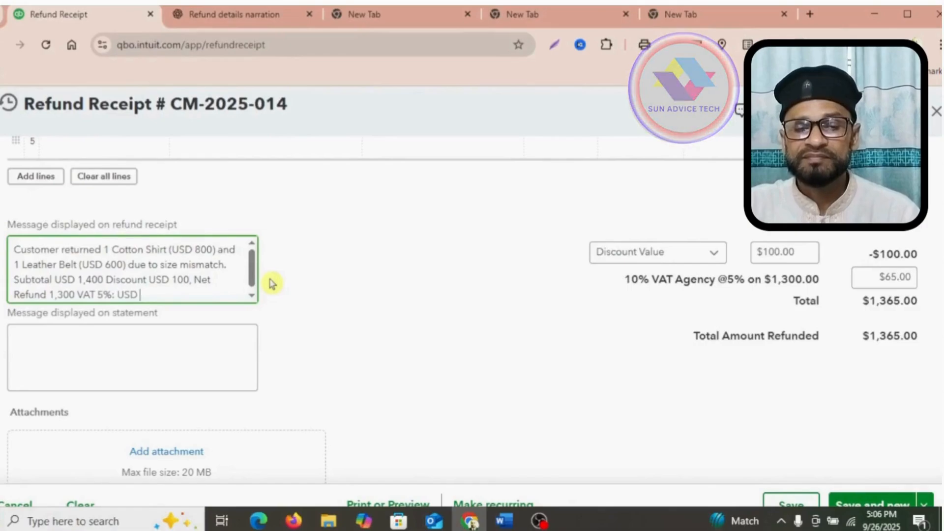
{"action": "type", "text": " 6"}
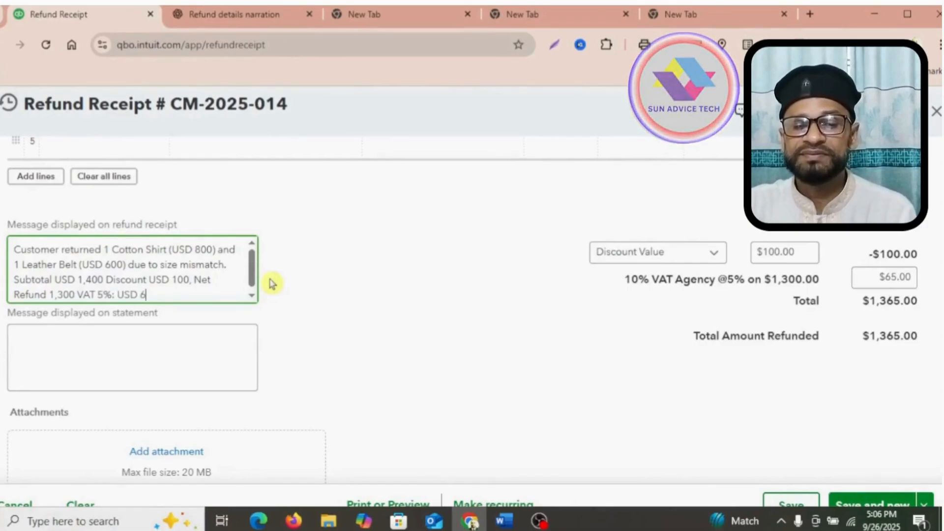
{"action": "type", "text": "5"}
Continue the refund receipt message after the VAT amount with "and Total Refund Paid"
{"action": "scroll", "coordinate": [290, 236], "scroll_direction": "up", "scroll_amount": 2}
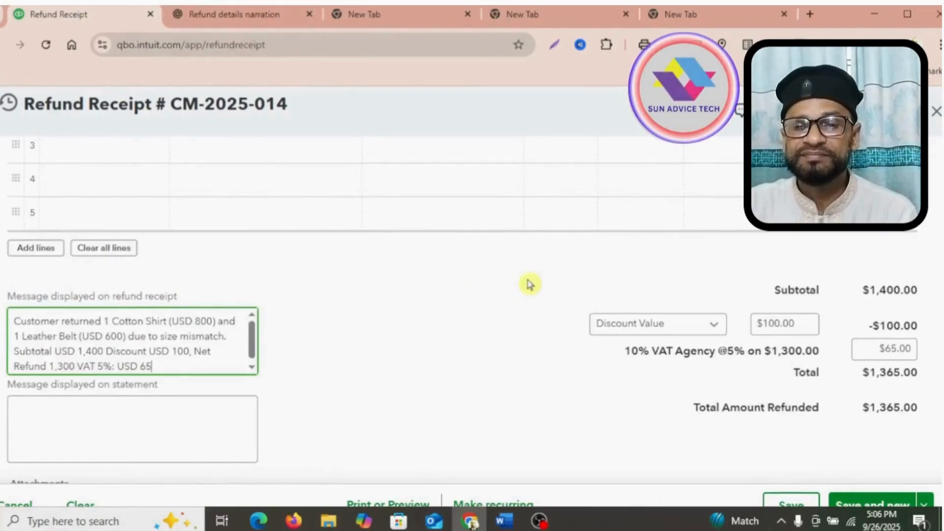
{"action": "type", "text": "and"}
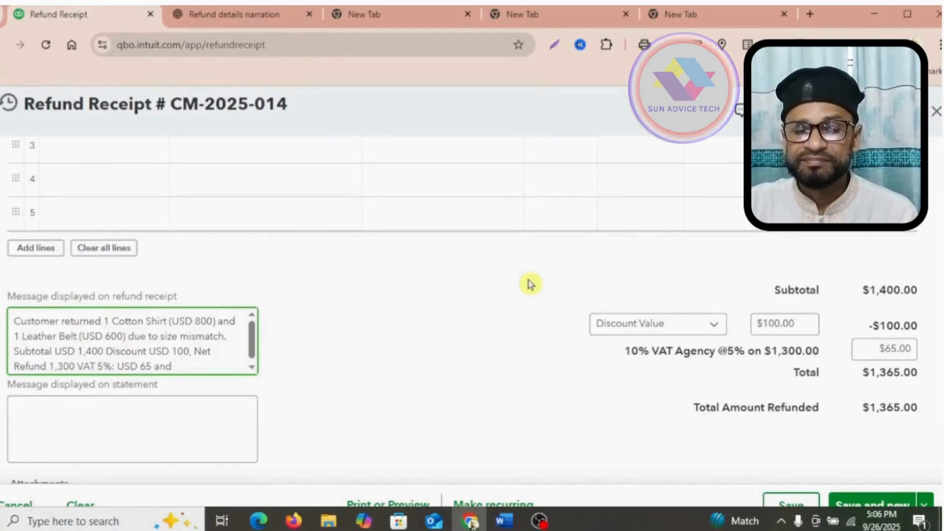
{"action": "type", "text": " Tota"}
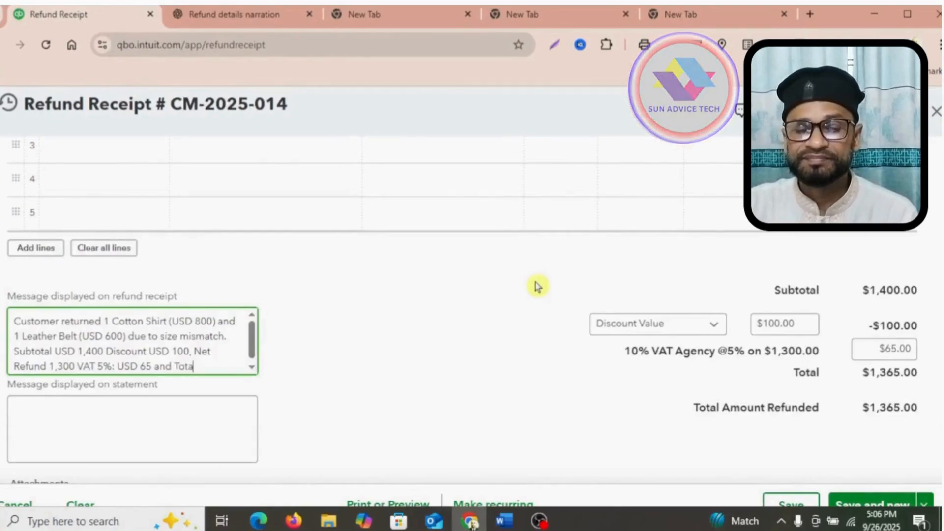
{"action": "type", "text": "l Re"}
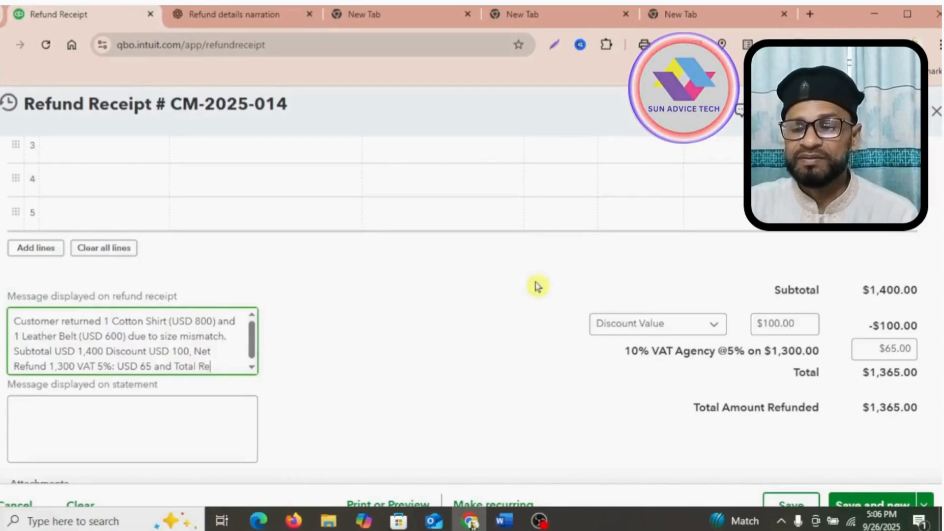
{"action": "type", "text": "fund"}
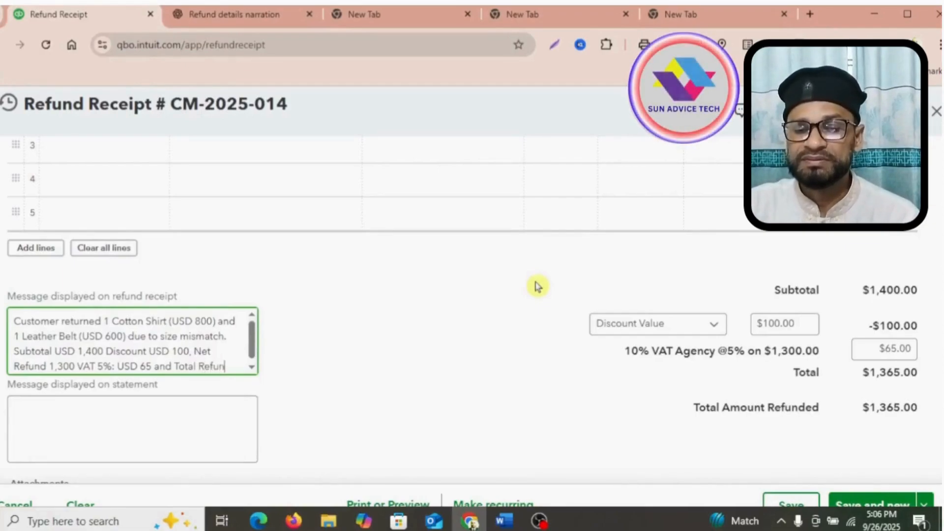
{"action": "type", "text": " Paid"}
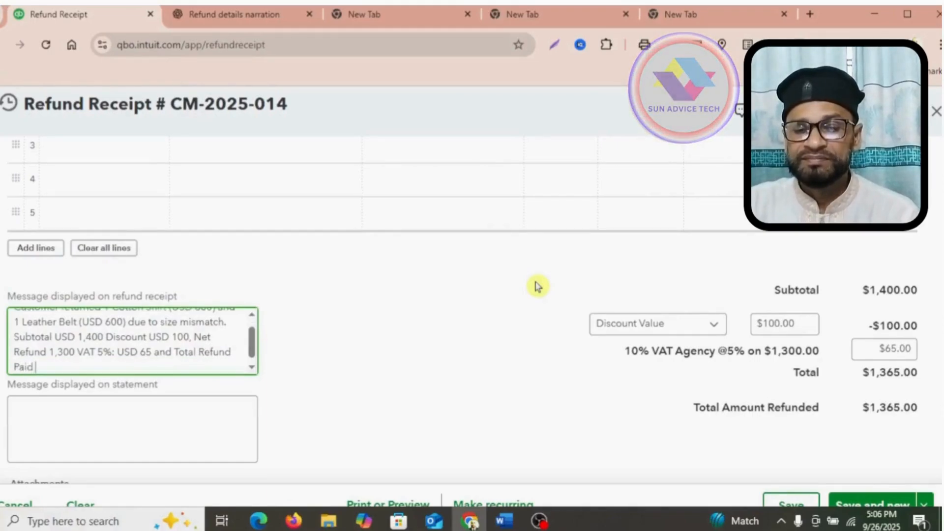
Finish the refund receipt message with "(Cash) USD 1,365" after "Total Refund Paid"
{"action": "type", "text": " (o"}
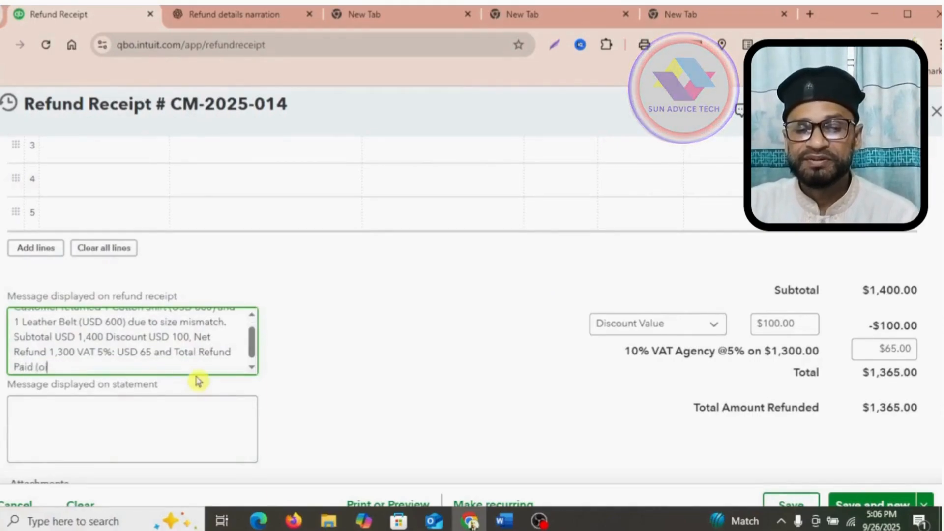
{"action": "key", "text": "BackSpace"}
{"action": "key", "text": "BackSpace"}
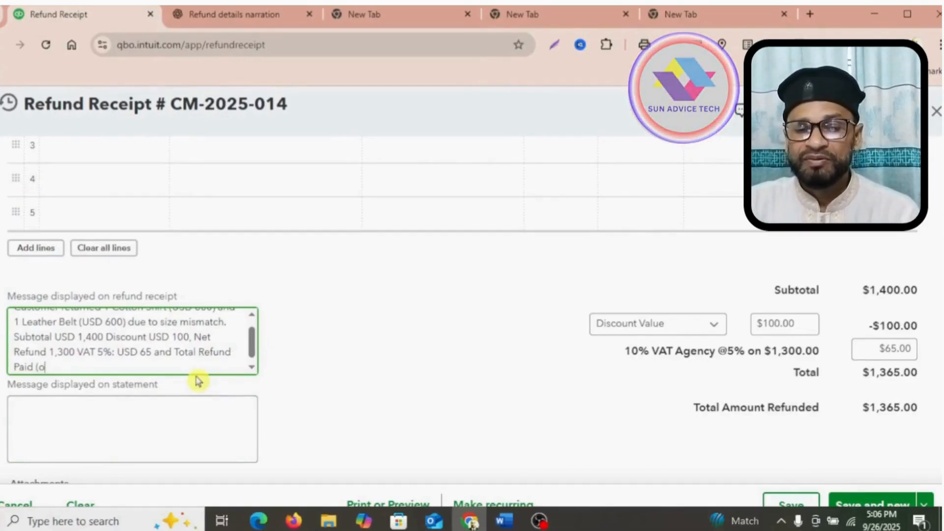
{"action": "type", "text": "C"}
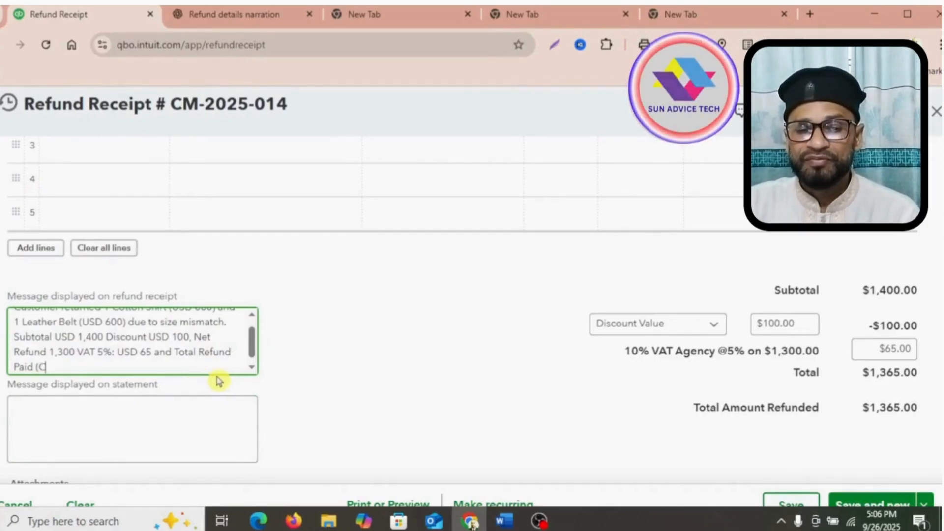
{"action": "type", "text": "as"}
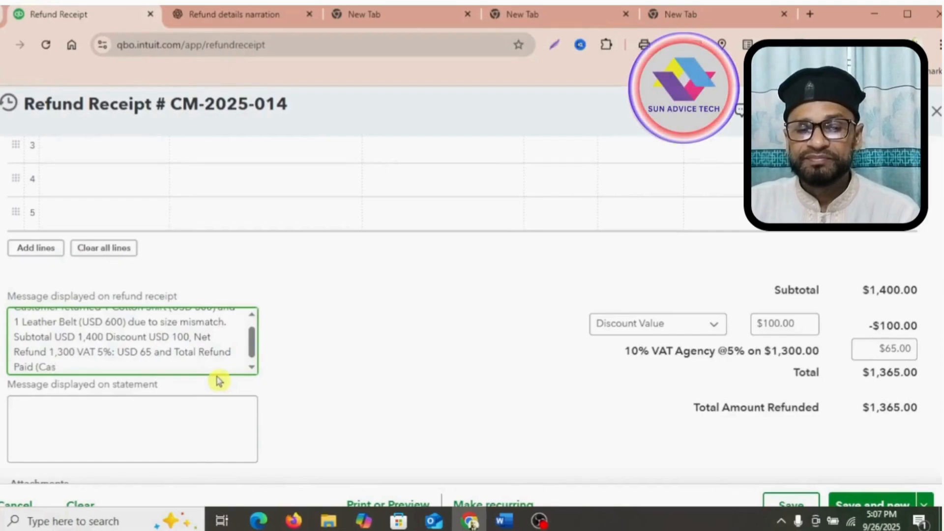
{"action": "type", "text": "h"}
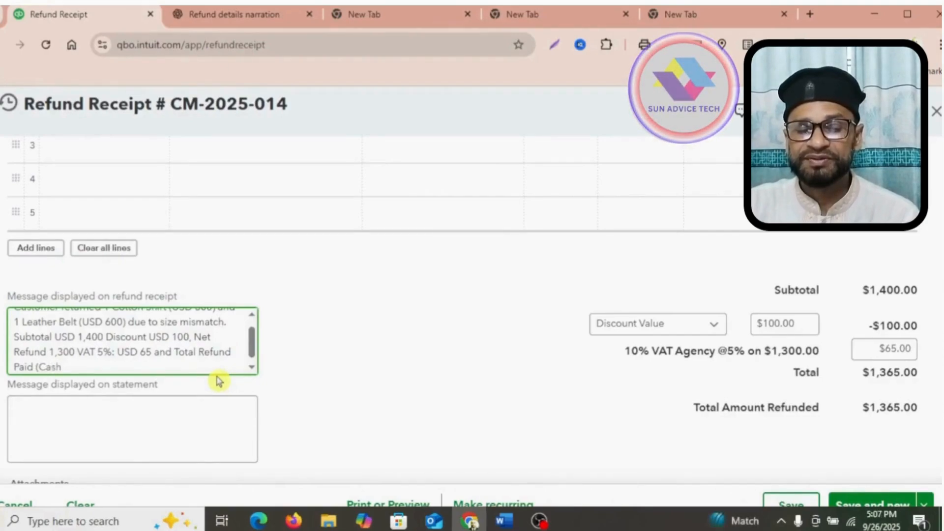
{"action": "type", "text": ") USD 1,365"}
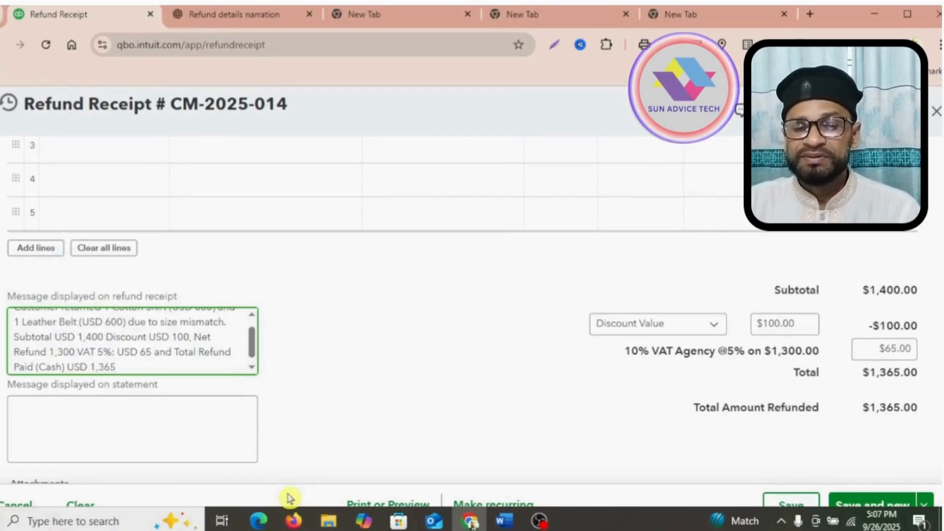
Copy the whole refund receipt message into the message displayed on the statement
{"action": "left_click_drag", "start_coordinate": [116, 366], "coordinate": [17, 328]}
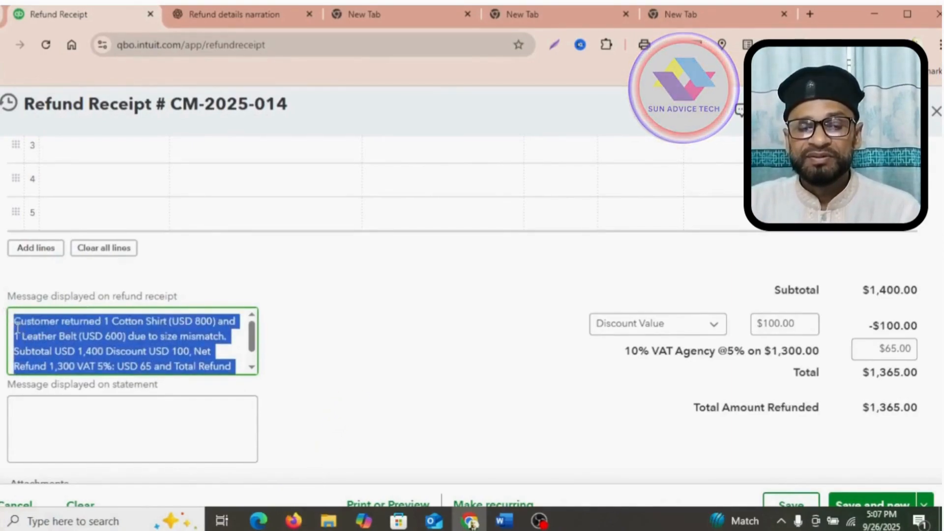
{"action": "right_click", "coordinate": [103, 333]}
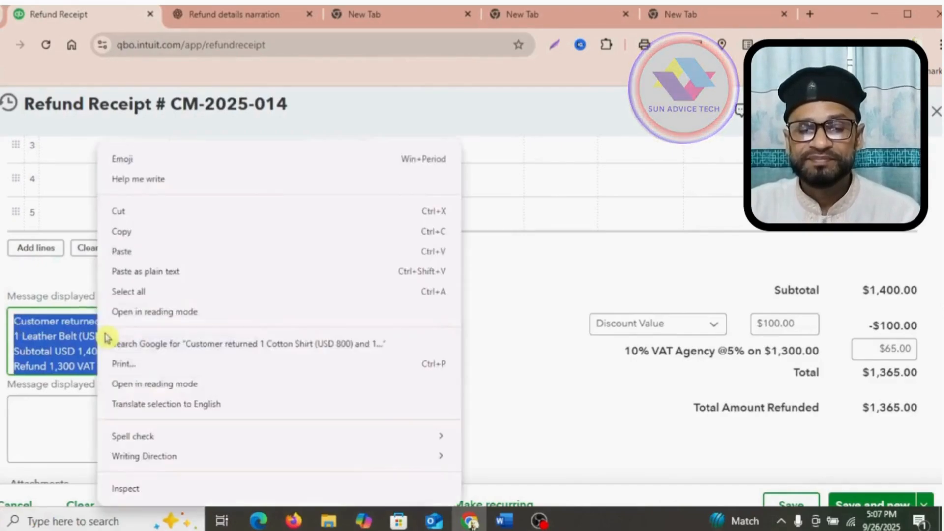
{"action": "left_click", "coordinate": [130, 234]}
{"action": "left_click", "coordinate": [59, 426]}
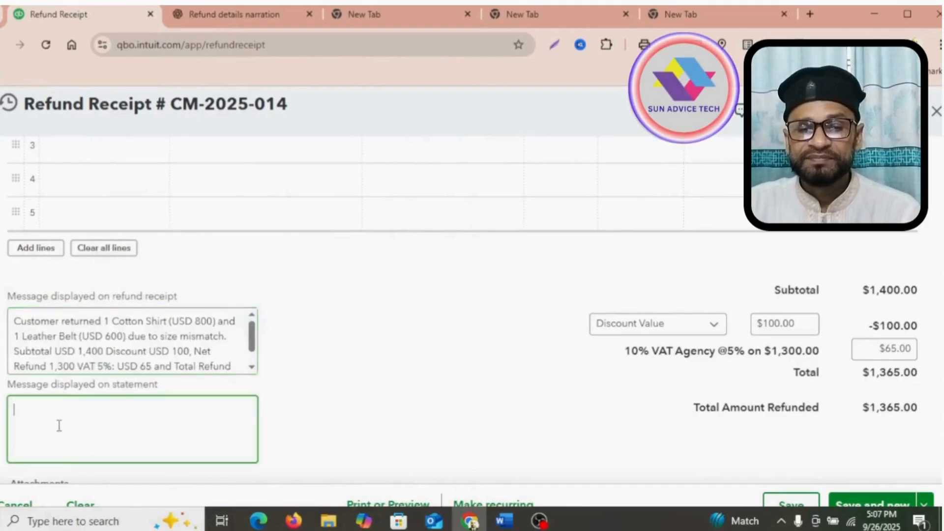
{"action": "right_click", "coordinate": [58, 421]}
{"action": "left_click", "coordinate": [92, 264]}
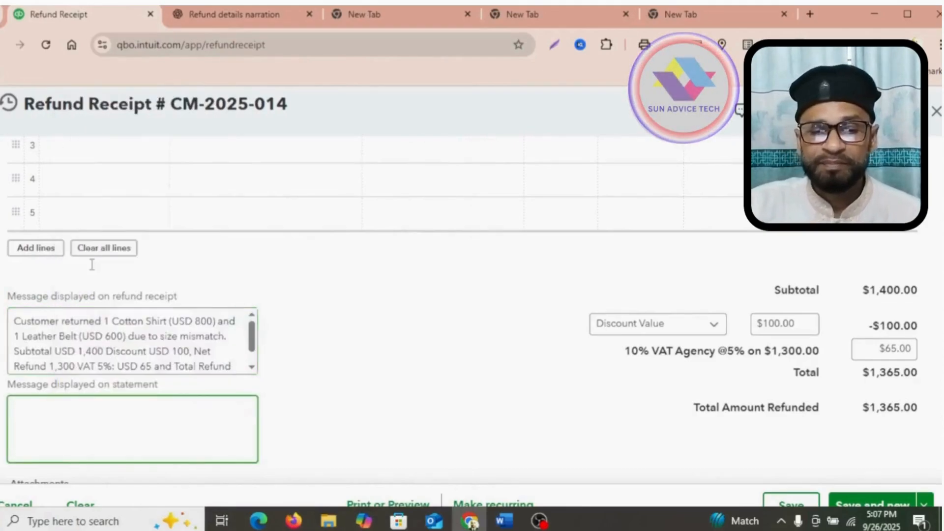
Attach Cash Sales Refund Invoice.pdf from the Cash Memo folder to the refund receipt and save the receipt
{"action": "scroll", "coordinate": [295, 393], "scroll_direction": "down", "scroll_amount": 3}
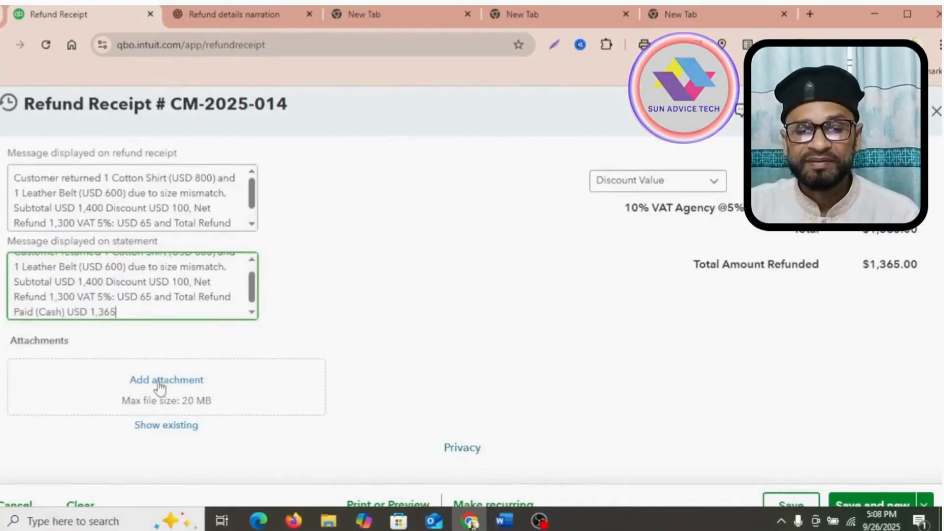
{"action": "left_click", "coordinate": [180, 385]}
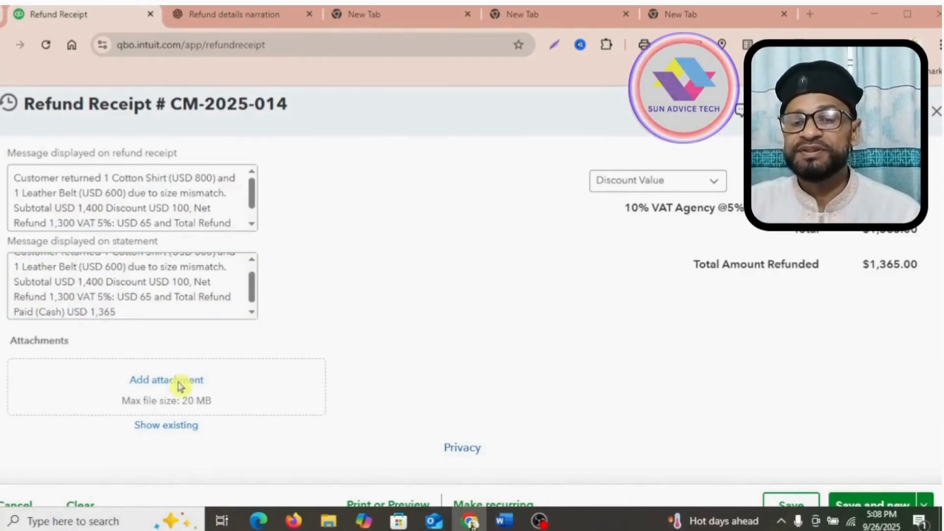
{"action": "left_click", "coordinate": [177, 381]}
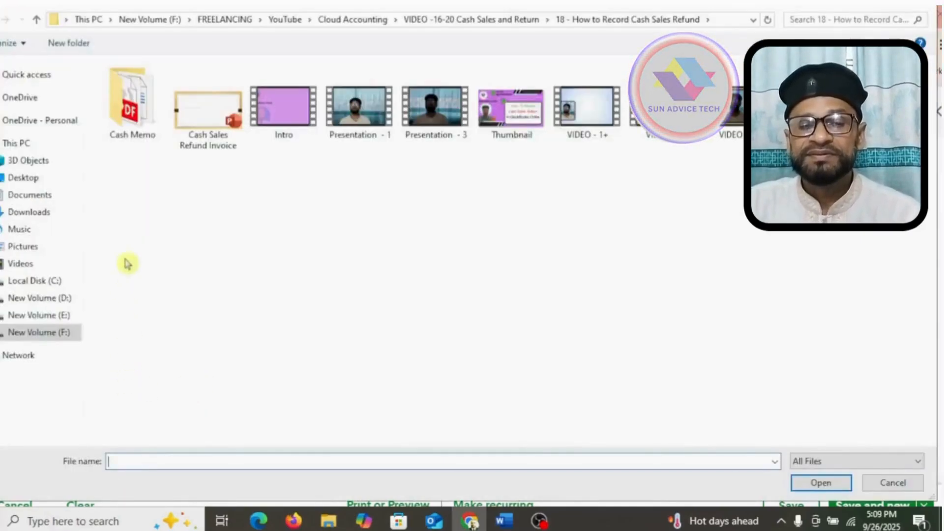
{"action": "double_click", "coordinate": [129, 113]}
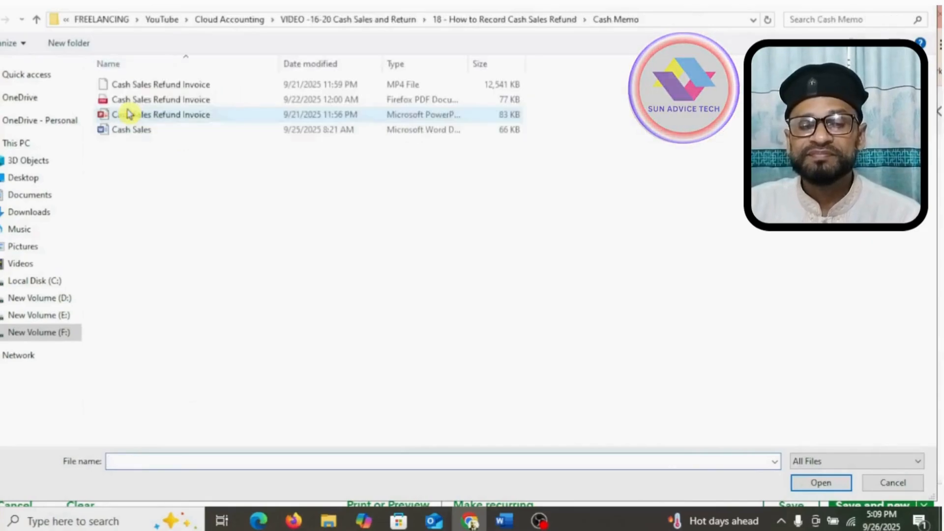
{"action": "double_click", "coordinate": [187, 100]}
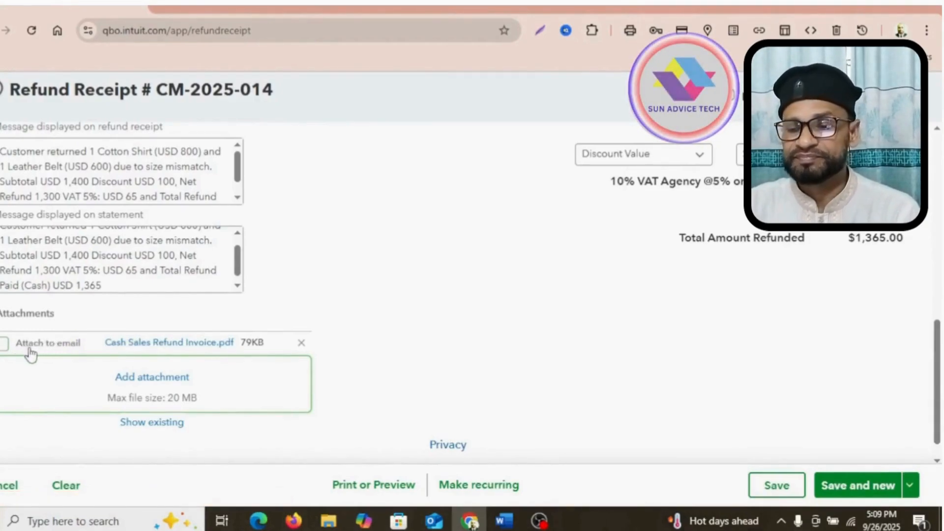
{"action": "left_click", "coordinate": [4, 344]}
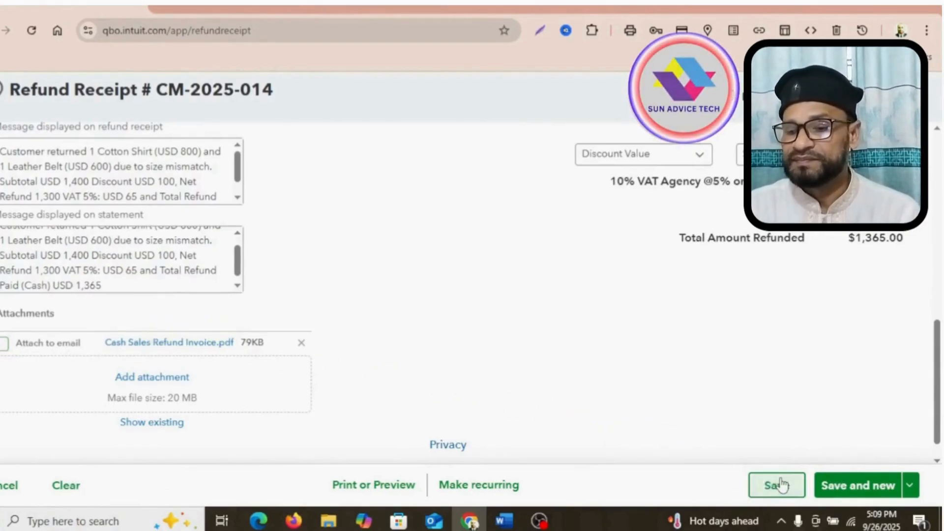
{"action": "left_click", "coordinate": [857, 486]}
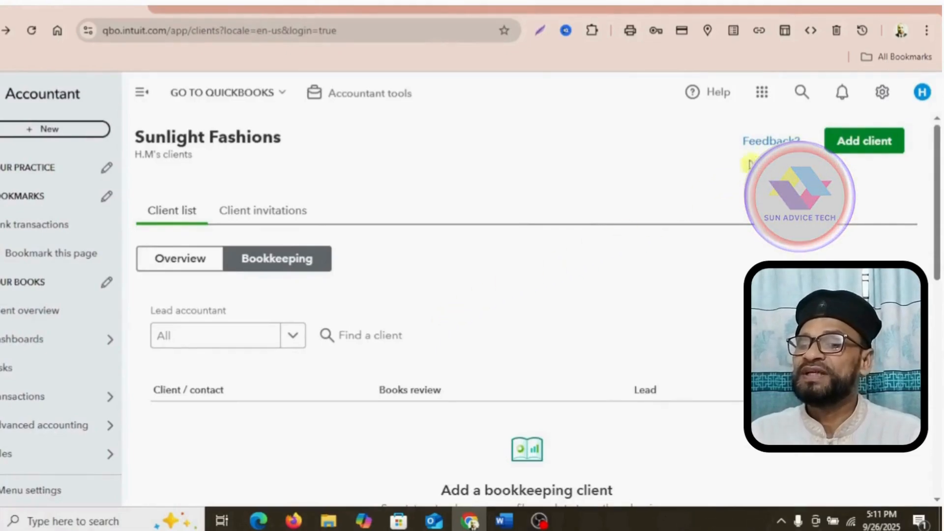
Reopen the saved refund dated 21/09/2025 from the recent transactions and review its header, item lines, totals, messages and attachment
{"action": "left_click", "coordinate": [801, 96]}
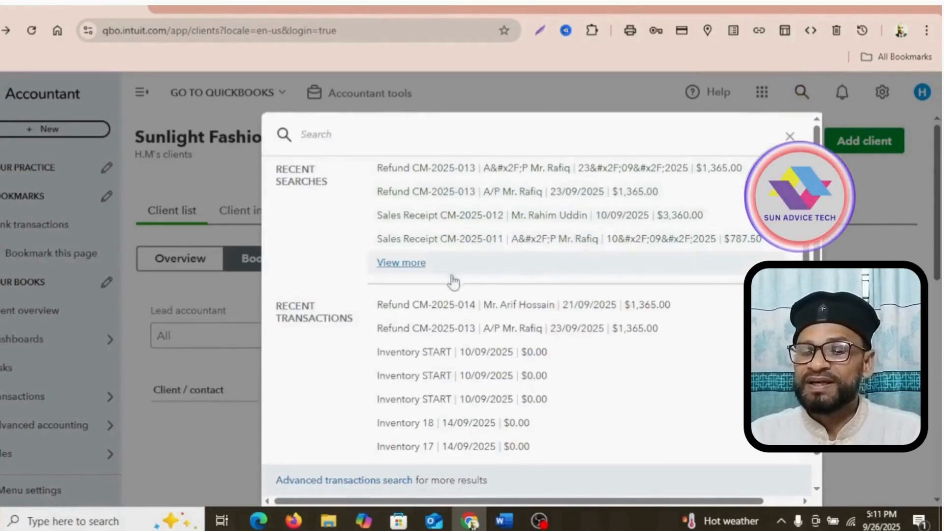
{"action": "left_click", "coordinate": [506, 312]}
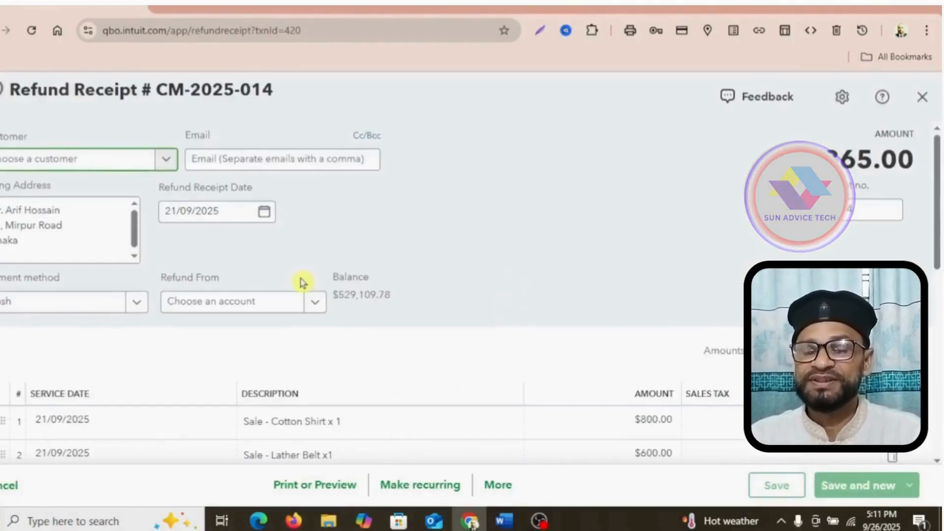
{"action": "scroll", "coordinate": [302, 289], "scroll_direction": "down", "scroll_amount": 3}
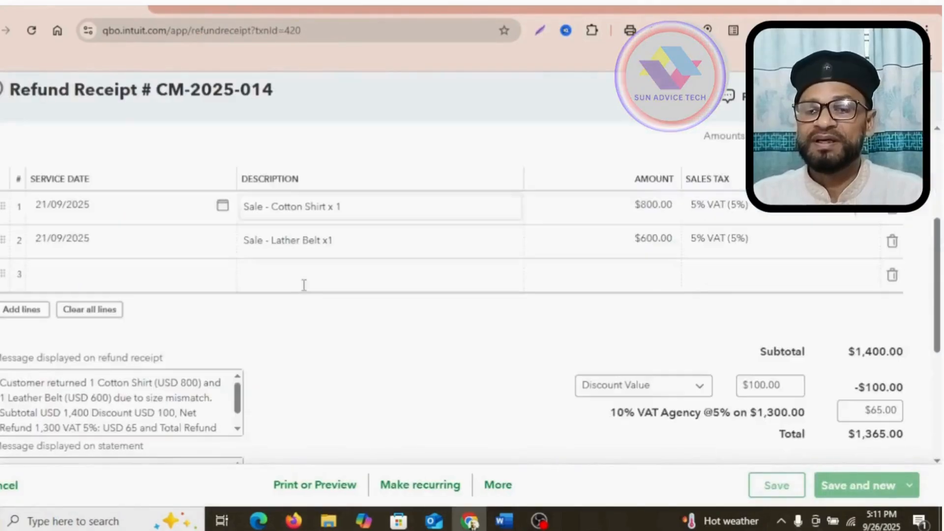
{"action": "scroll", "coordinate": [305, 286], "scroll_direction": "down", "scroll_amount": 3}
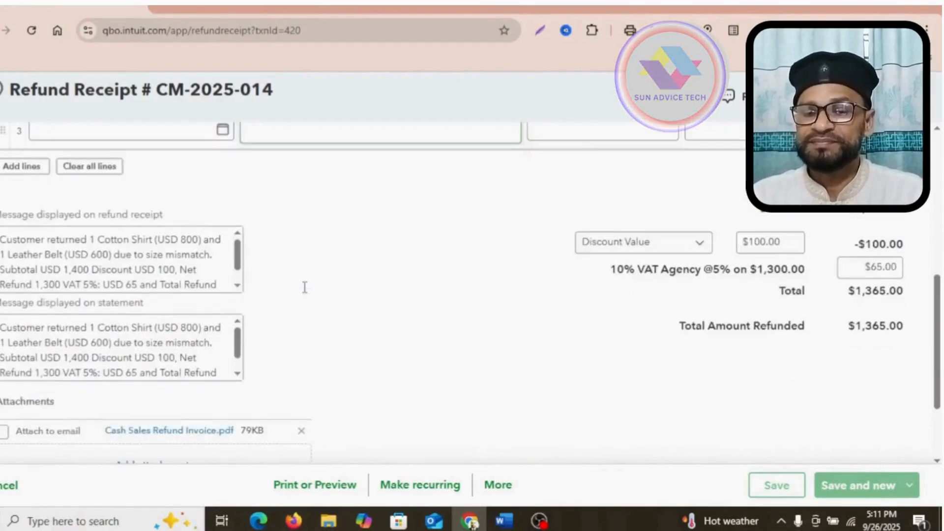
{"action": "scroll", "coordinate": [304, 286], "scroll_direction": "down", "scroll_amount": 2}
{"action": "scroll", "coordinate": [457, 280], "scroll_direction": "up", "scroll_amount": 8}
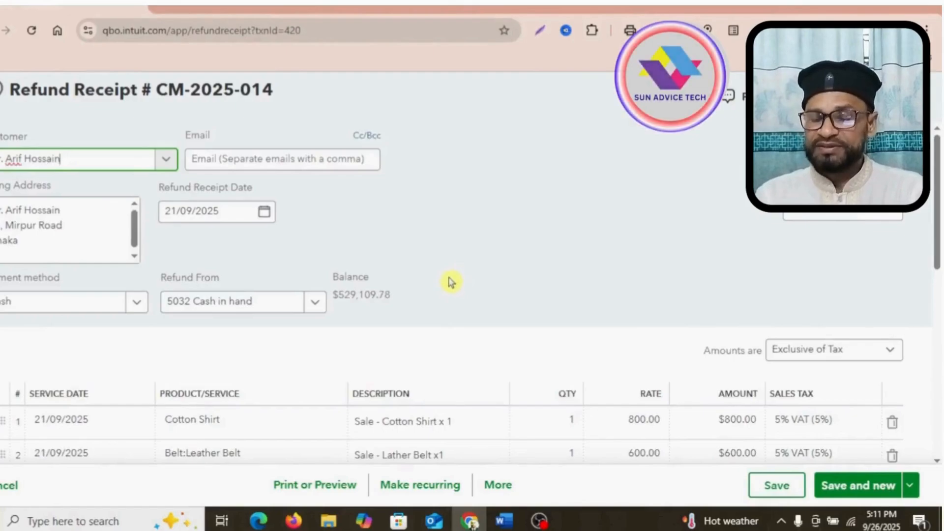
{"action": "scroll", "coordinate": [446, 287], "scroll_direction": "down", "scroll_amount": 2}
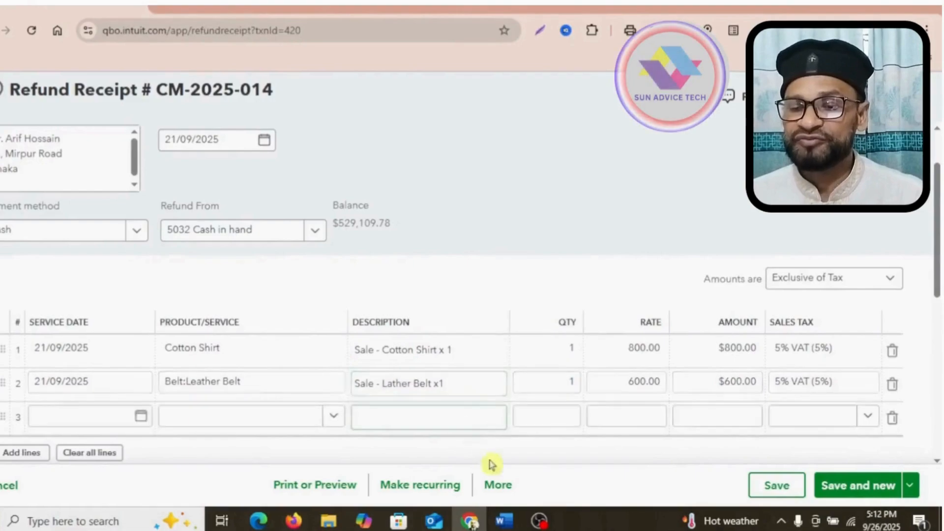
Open the refund receipt's transaction journal, collapse the report options area, and examine every account line with its debit and credit amounts
{"action": "left_click", "coordinate": [505, 493]}
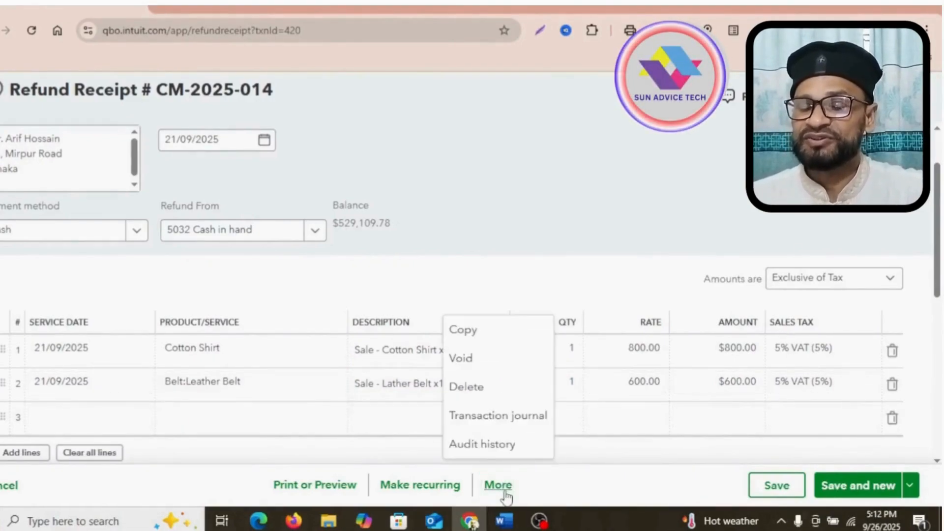
{"action": "left_click", "coordinate": [493, 419]}
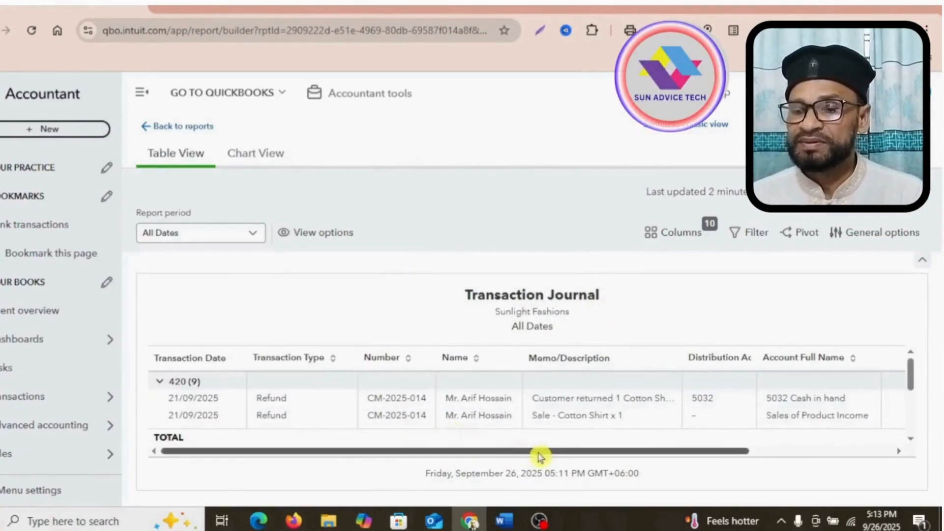
{"action": "left_click_drag", "start_coordinate": [538, 456], "coordinate": [817, 457]}
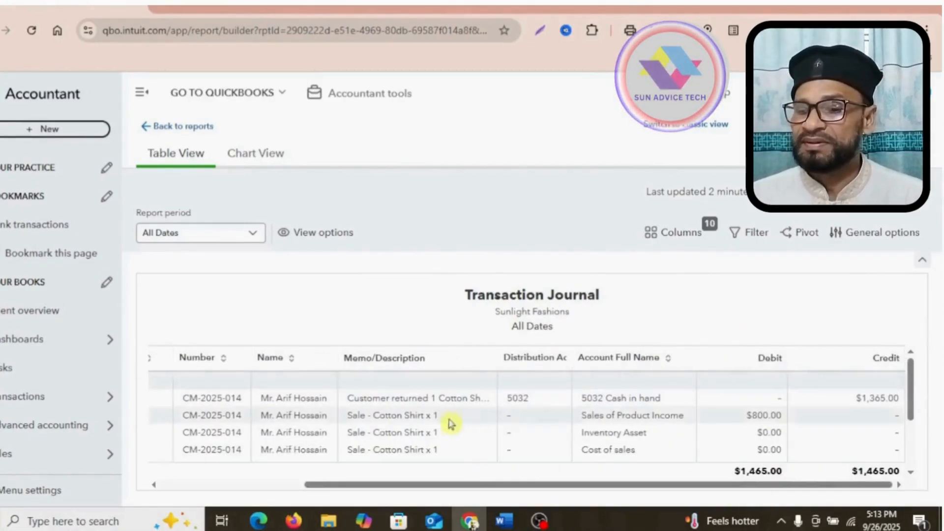
{"action": "left_click", "coordinate": [921, 261]}
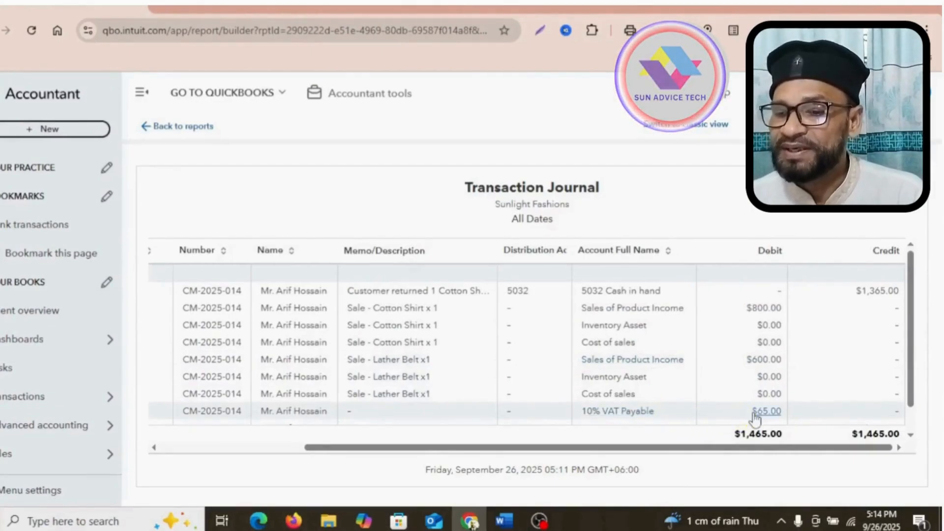
{"action": "scroll", "coordinate": [756, 417], "scroll_direction": "down", "scroll_amount": 1}
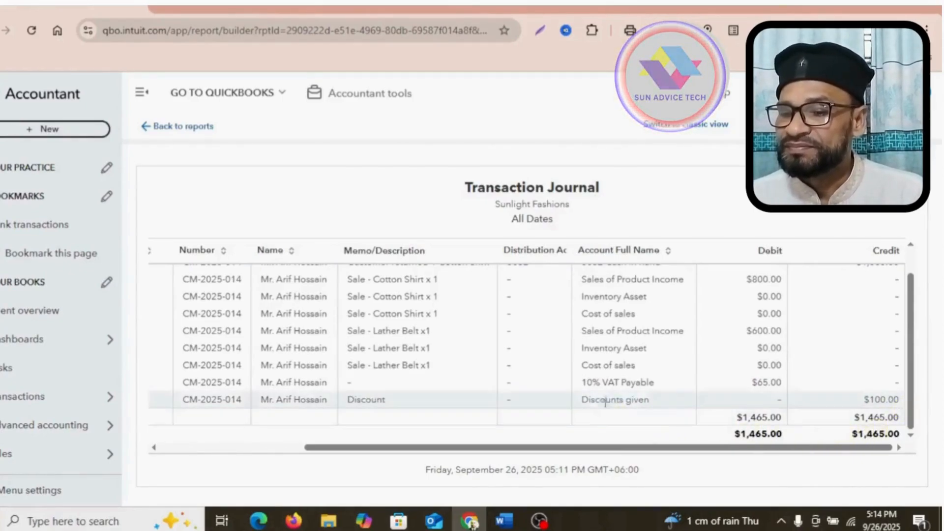
{"action": "scroll", "coordinate": [597, 403], "scroll_direction": "up", "scroll_amount": 1}
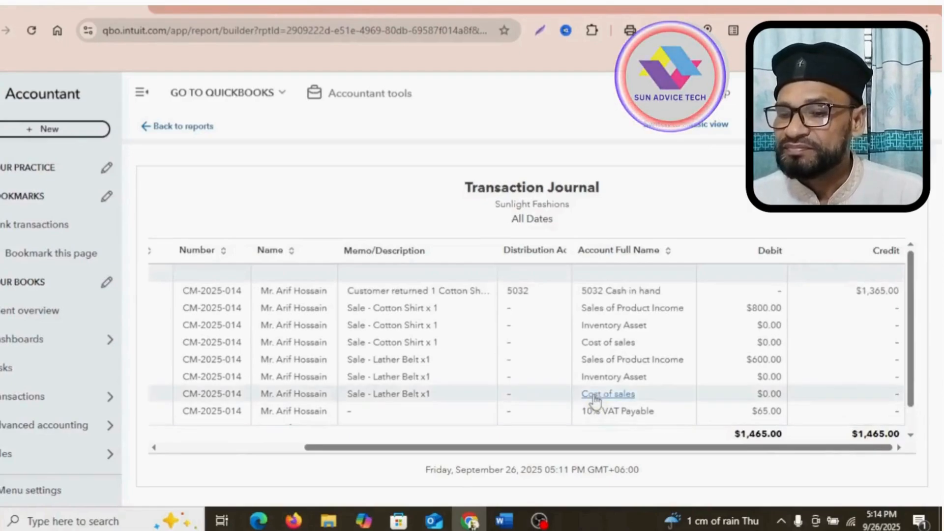
{"action": "scroll", "coordinate": [596, 400], "scroll_direction": "down", "scroll_amount": 1}
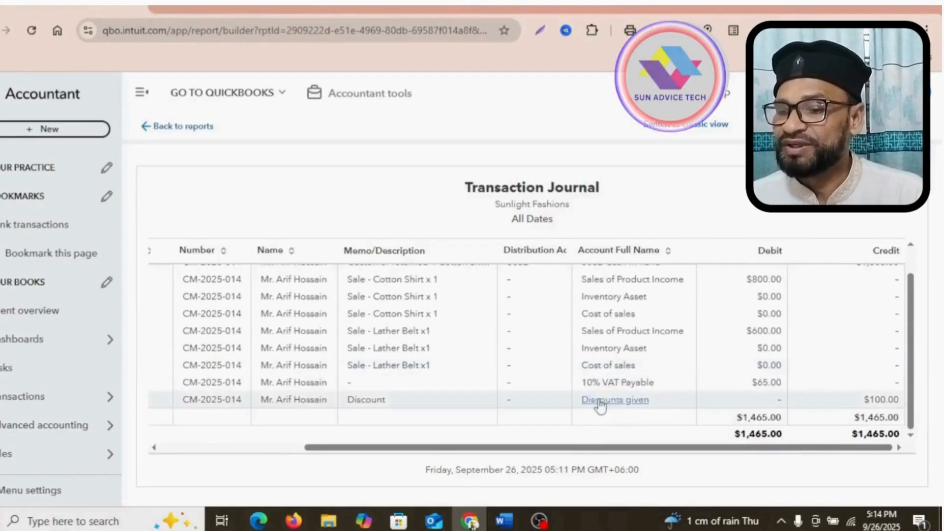
Switch to the Cash Sale Refund Invoice PDF in Firefox and check its refund details, discount, VAT and total refund paid
{"action": "left_click", "coordinate": [299, 524]}
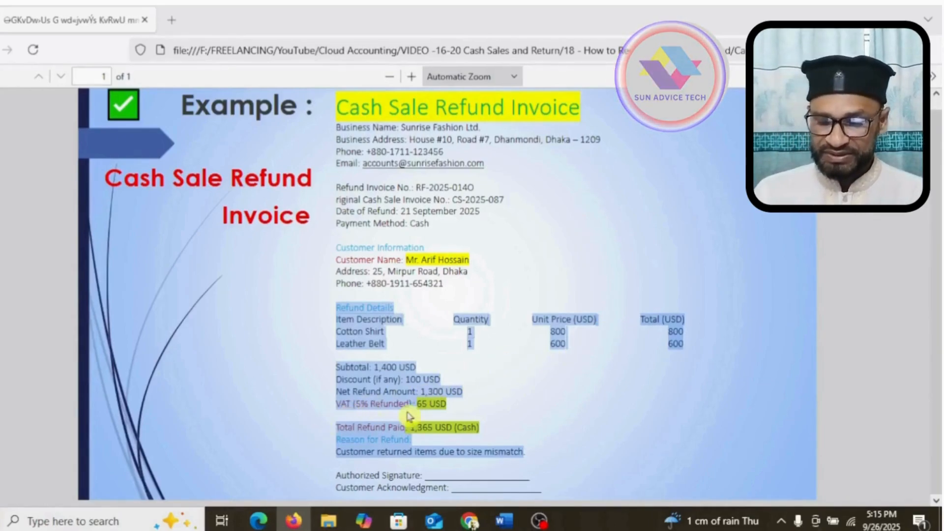
{"action": "scroll", "coordinate": [451, 394], "scroll_direction": "up", "scroll_amount": 1}
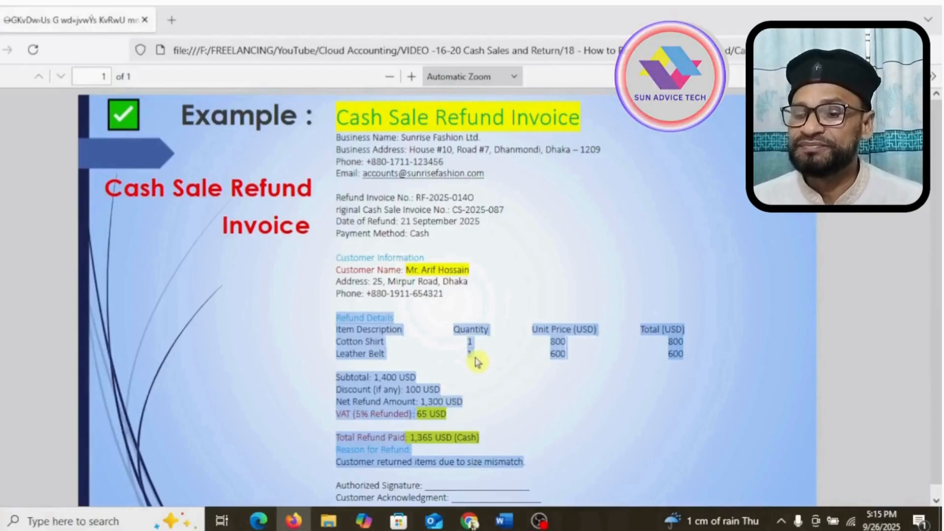